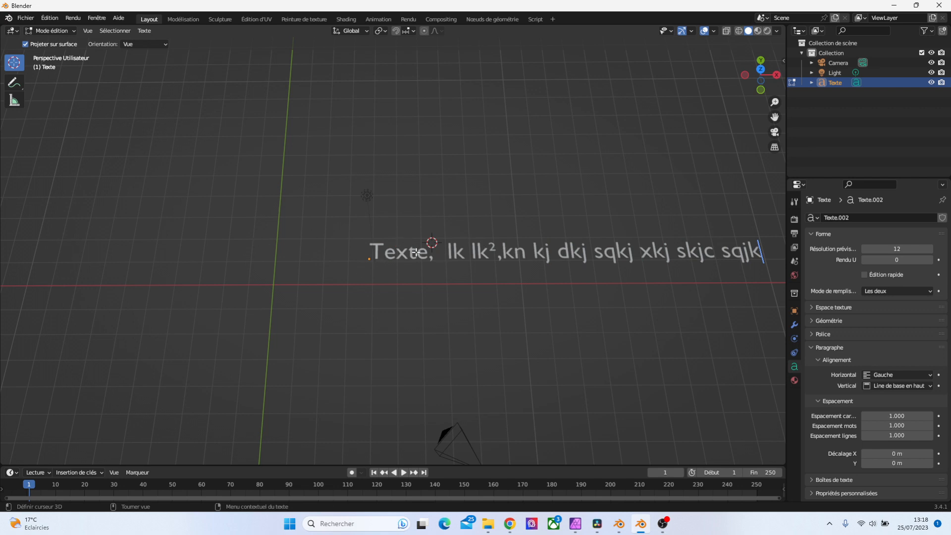
# Move the text caret back from the end of the line into the word "Texte" and try to select letters there directly
pyautogui.press('Left')
pyautogui.press('Left')
pyautogui.press('Left')
pyautogui.press('Left')
pyautogui.press('Left')
pyautogui.press('Left')
pyautogui.press('Left')
pyautogui.press('Left')
pyautogui.press('Left')
pyautogui.press('Left')
pyautogui.press('Left')
pyautogui.press('Left')
pyautogui.press('Left')
pyautogui.press('Left')
pyautogui.press('Left')
pyautogui.press('Left')
pyautogui.press('Left')
pyautogui.press('Left')
pyautogui.press('Left')
pyautogui.press('Left')
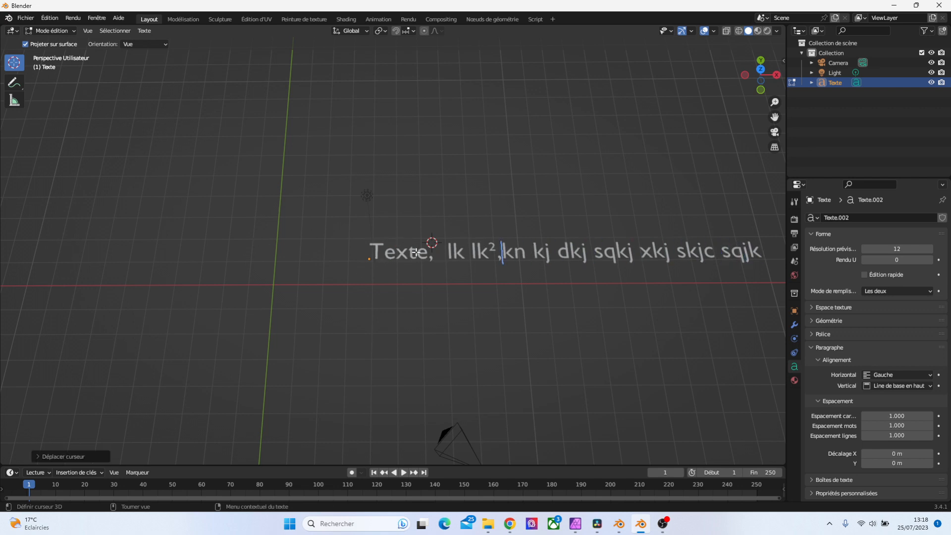
pyautogui.press('Left')
pyautogui.press('Left')
pyautogui.press('Left')
pyautogui.press('Left')
pyautogui.press('Left')
pyautogui.press('Left')
pyautogui.press('Left')
pyautogui.press('Left')
pyautogui.press('Left')
pyautogui.press('Left')
pyautogui.press('Left')
pyautogui.press('Left')
pyautogui.press('Left')
pyautogui.press('Left')
pyautogui.press('Right')
pyautogui.press('Right')
pyautogui.press('Left')
pyautogui.press('Left')
pyautogui.press('Right')
pyautogui.press('Left')
pyautogui.press('Right')
pyautogui.press('Right')
pyautogui.press('Left')
pyautogui.press('Left')
pyautogui.press('Right')
pyautogui.press('Right')
pyautogui.moveTo(405, 253); pyautogui.dragTo(392, 252)
# Switch to the Blender 3.6.0 window and insert " j l ,;: .kjnksjnkdqsnlkmq,dlksq" between "Text" and the superscript 2
pyautogui.click(619, 523)
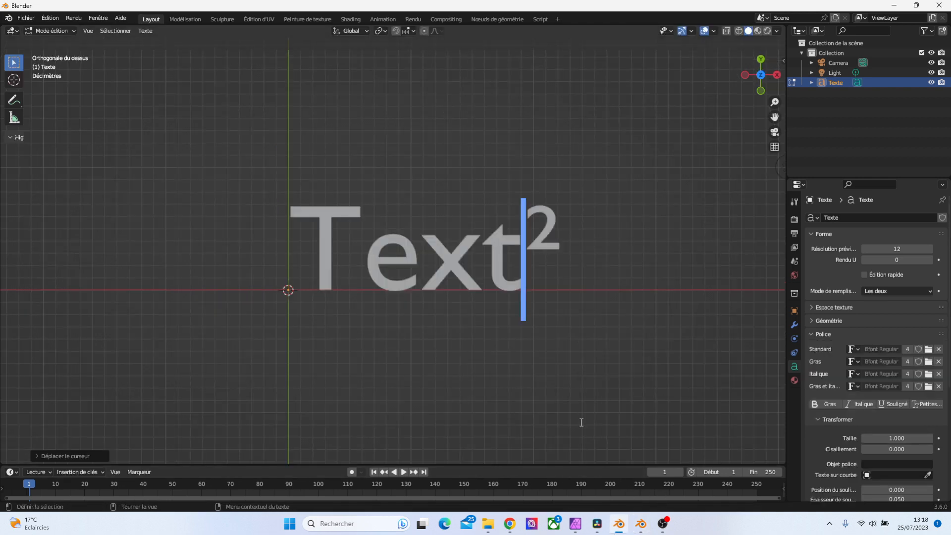
pyautogui.write('j  l  ,;')
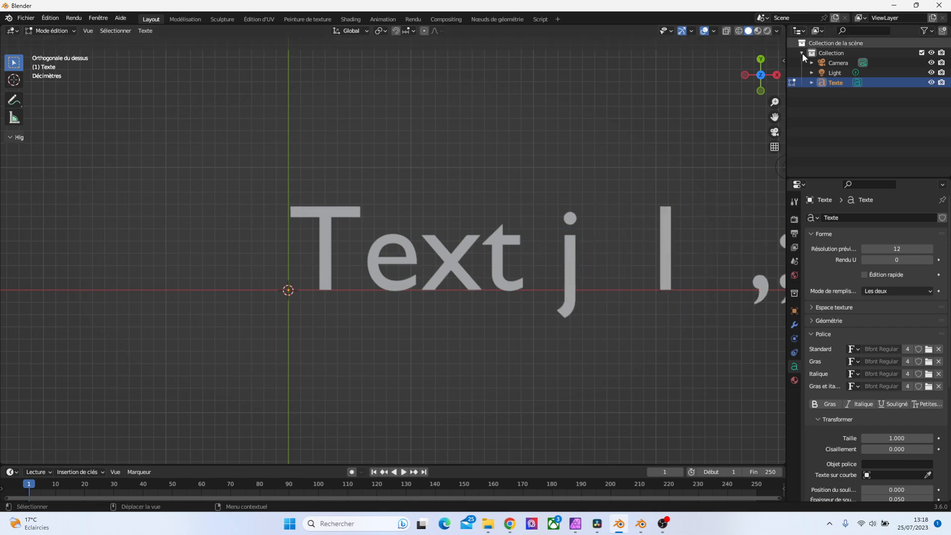
pyautogui.moveTo(775, 102); pyautogui.dragTo(775, 149)
pyautogui.write(': .')
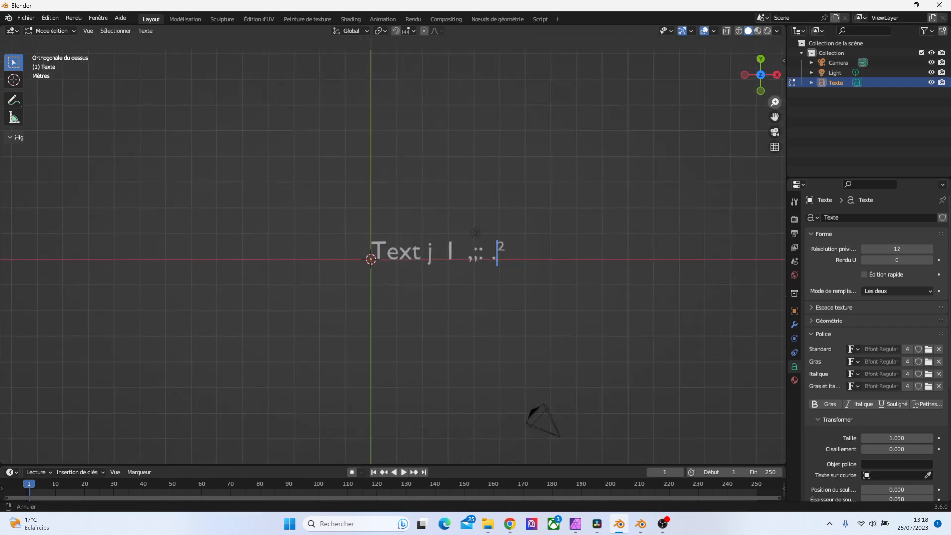
pyautogui.write('kjnksjnkdqsnlkmq,dlksq')
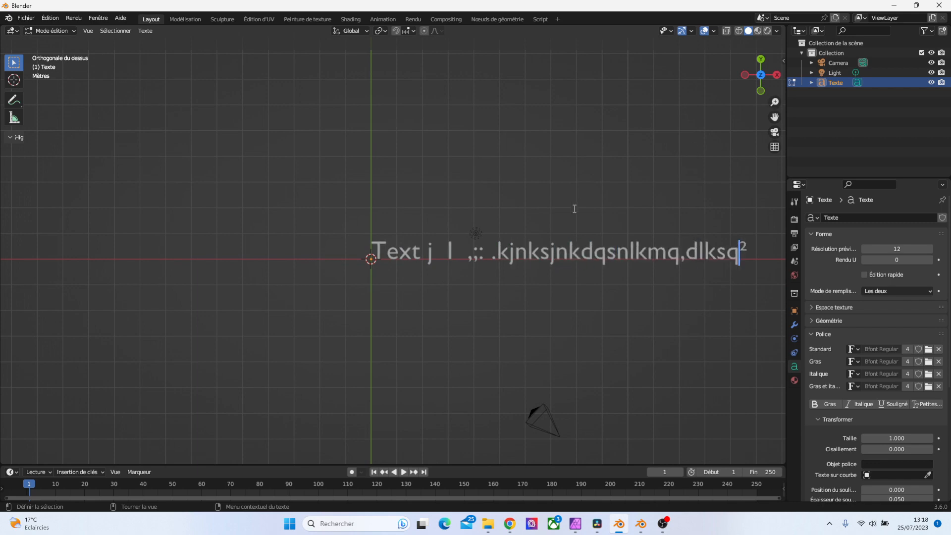
# Step the text caret backward character by character from the end of the inserted string, and forward again by a few characters
pyautogui.moveTo(775, 102); pyautogui.dragTo(776, 126)
pyautogui.press('Left')
pyautogui.press('Left')
pyautogui.press('Left')
pyautogui.press('Left')
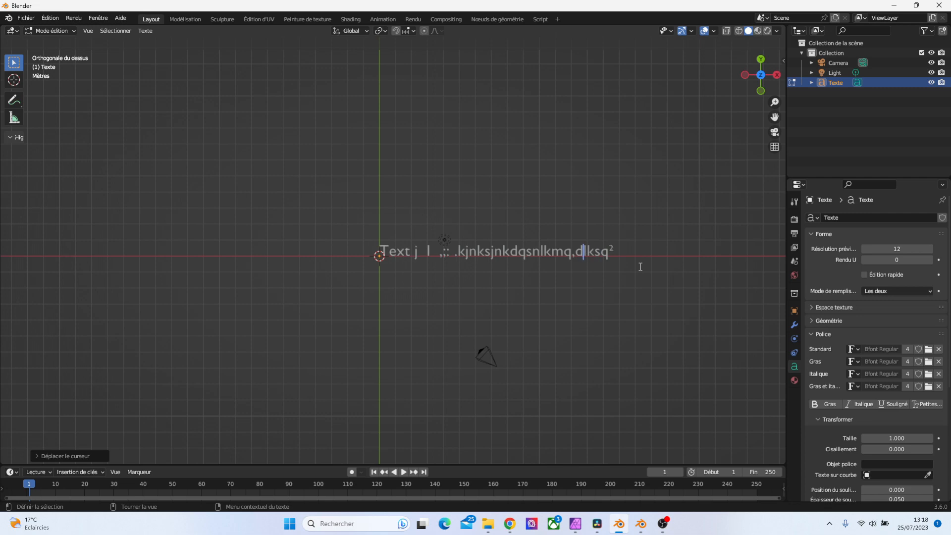
pyautogui.moveTo(775, 102); pyautogui.dragTo(774, 87)
pyautogui.keyDown('shift'); pyautogui.moveTo(742, 238); pyautogui.dragTo(626, 240, button='middle'); pyautogui.keyUp('shift')
pyautogui.press('Left')
pyautogui.press('Left')
pyautogui.press('Left')
pyautogui.press('Left')
pyautogui.press('Left')
pyautogui.press('Left')
pyautogui.press('Left')
pyautogui.press('Left')
pyautogui.press('Left')
pyautogui.press('Left')
pyautogui.press('Left')
pyautogui.press('Left')
pyautogui.press('Left')
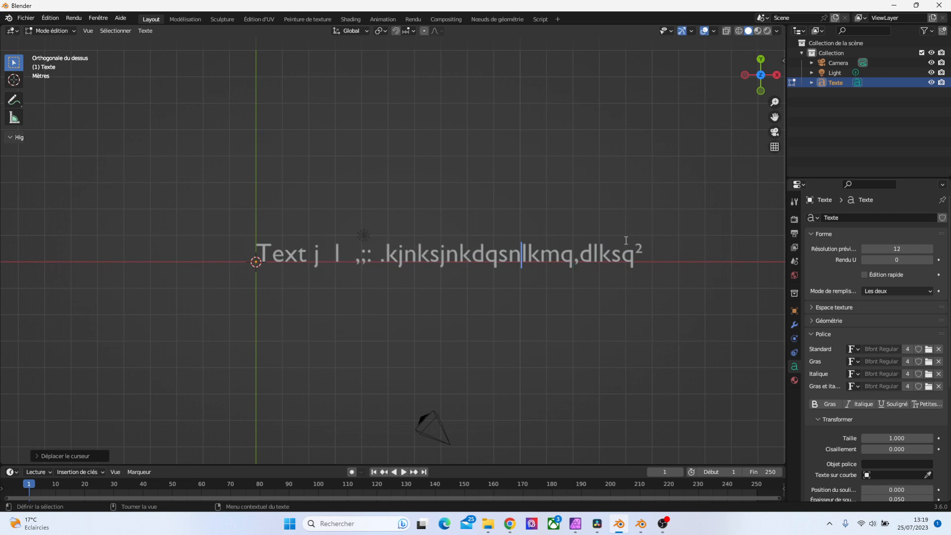
pyautogui.press('Left')
pyautogui.press('Left')
pyautogui.press('Left')
pyautogui.press('Left')
pyautogui.press('Right')
pyautogui.press('Right')
pyautogui.press('Right')
pyautogui.press('Right')
pyautogui.press('Right')
# Place the text caret directly at several points along the line and select the characters "jnks"
pyautogui.click(284, 261)
pyautogui.click(485, 256)
pyautogui.click(590, 254)
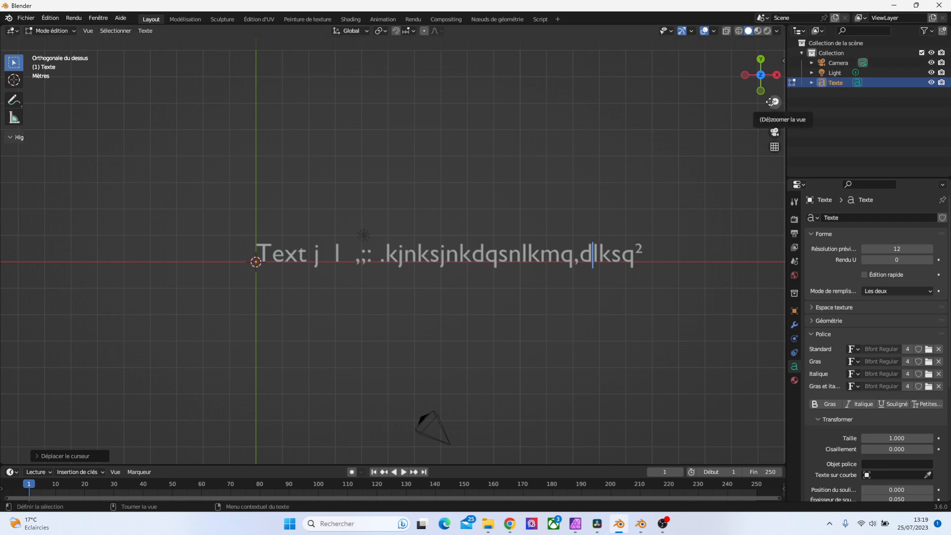
pyautogui.moveTo(774, 102); pyautogui.dragTo(748, 117)
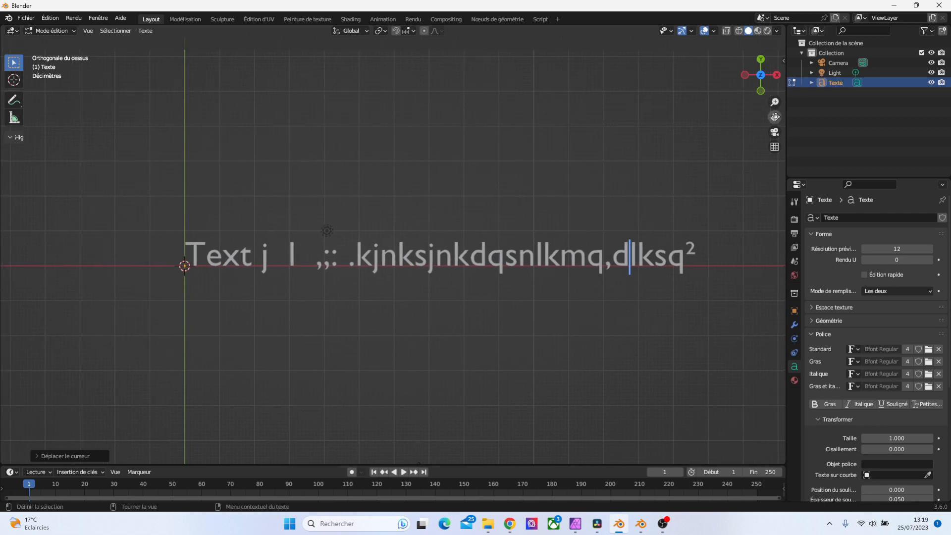
pyautogui.moveTo(370, 259); pyautogui.dragTo(430, 258)
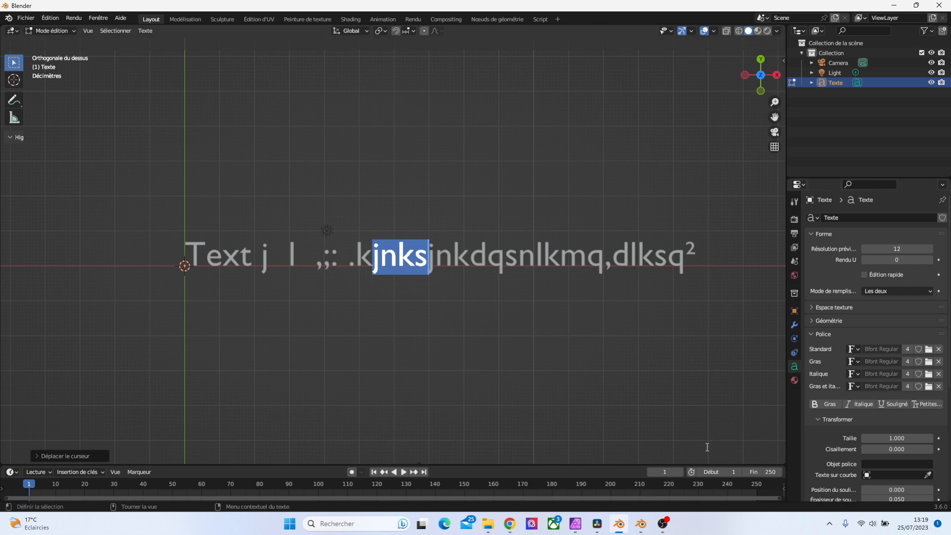
# Switch back to the Blender 3.4.1 window, try placing the caret directly within "sqkj", and move the caret forward to just before "lk²"
pyautogui.click(641, 524)
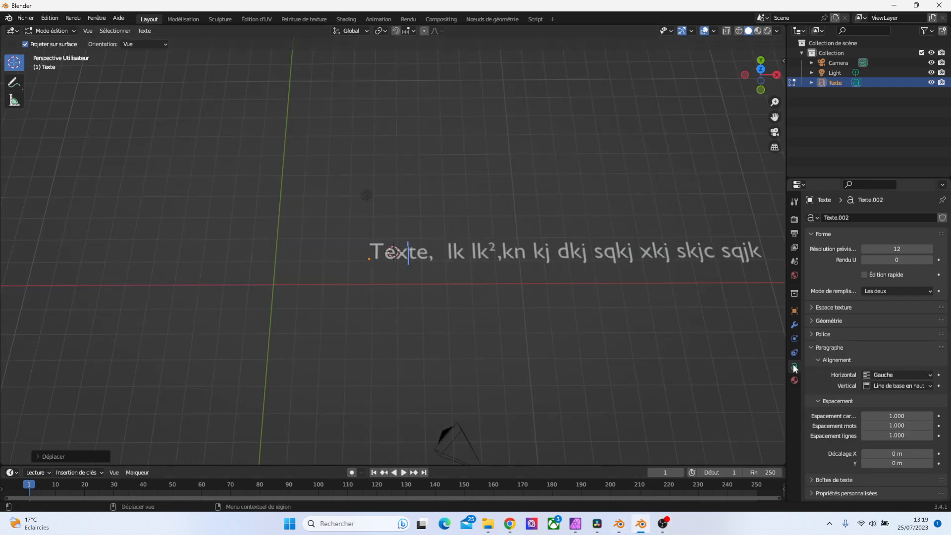
pyautogui.click(609, 253)
pyautogui.press('Right')
pyautogui.press('Right')
pyautogui.press('Right')
pyautogui.press('Right')
pyautogui.press('Right')
pyautogui.press('Right')
pyautogui.press('Right')
pyautogui.press('Right')
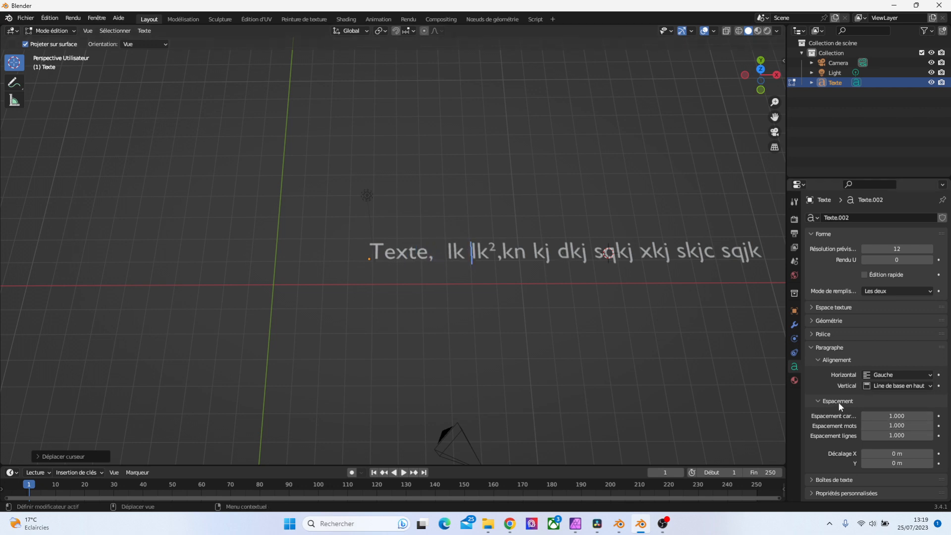
# Expand the text object's text box settings (Boîtes de texte) and its font settings (Police)
pyautogui.click(811, 480)
pyautogui.scroll(-4, 875, 442)
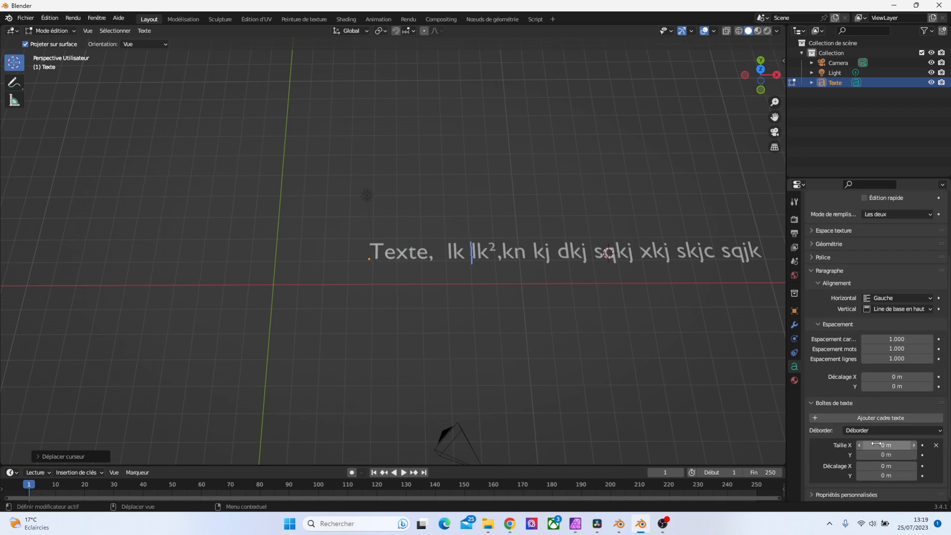
pyautogui.scroll(3, 875, 442)
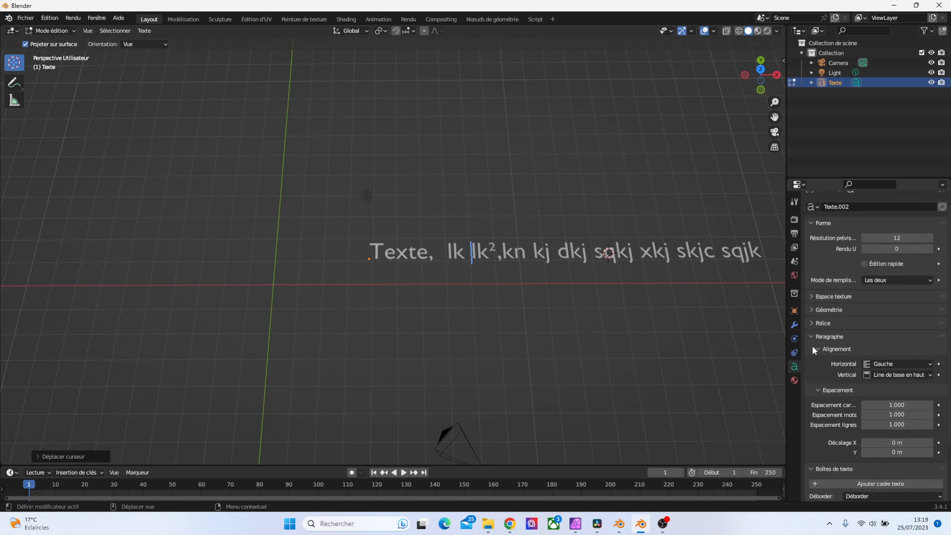
pyautogui.click(811, 323)
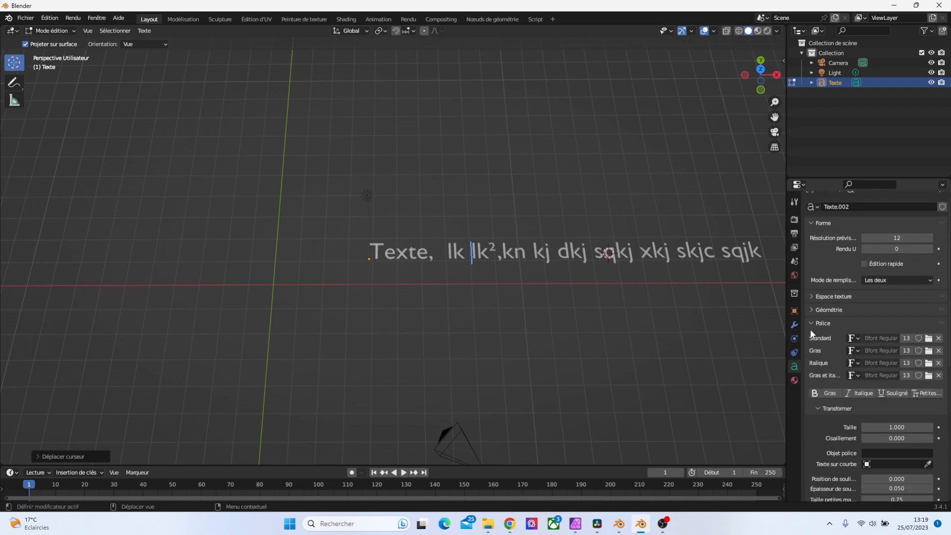
# Turn on bold (Gras) for new characters and insert ",; ;, ,;" before "lk²"
pyautogui.click(837, 394)
pyautogui.click(865, 393)
pyautogui.write(',; ;, ,;')
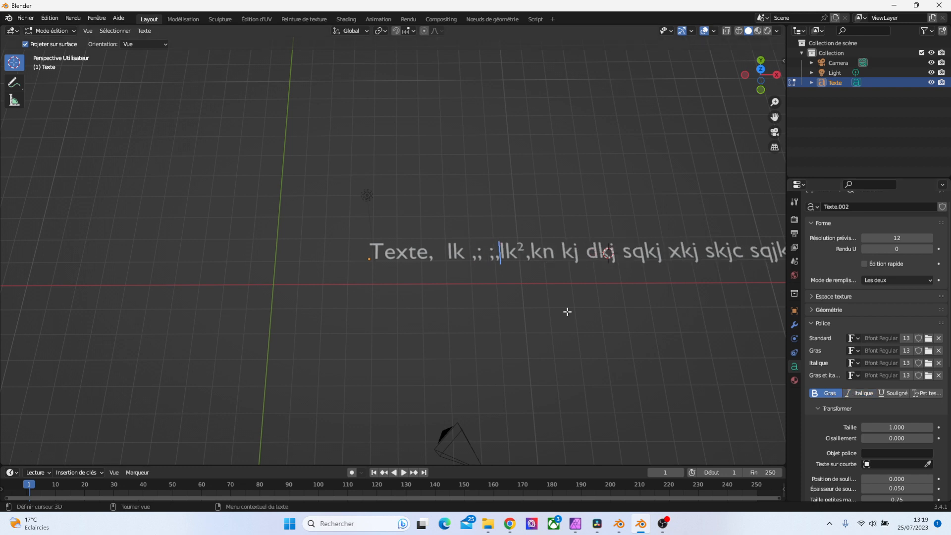
# Delete the punctuation just inserted before "lk²", along with the space preceding it
pyautogui.press('BackSpace')
pyautogui.press('BackSpace')
pyautogui.press('BackSpace')
pyautogui.press('BackSpace')
pyautogui.press('BackSpace')
pyautogui.press('BackSpace')
pyautogui.press('BackSpace')
pyautogui.press('BackSpace')
pyautogui.press('BackSpace')
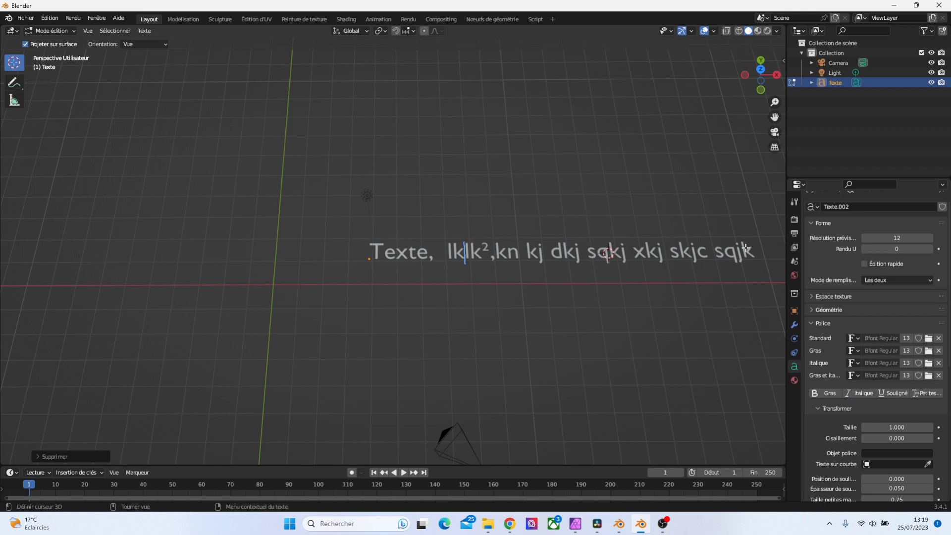
# Move the caret to the end of the line and delete everything after "Texte,"
pyautogui.press('Right')
pyautogui.press('Right')
pyautogui.press('Right')
pyautogui.press('Right')
pyautogui.press('Right')
pyautogui.press('Right')
pyautogui.press('Right')
pyautogui.press('Right')
pyautogui.press('Right')
pyautogui.press('Right')
pyautogui.press('Right')
pyautogui.press('Right')
pyautogui.press('Right')
pyautogui.press('Right')
pyautogui.press('Right')
pyautogui.press('Right')
pyautogui.press('Right')
pyautogui.press('Right')
pyautogui.press('Right')
pyautogui.press('Right')
pyautogui.press('Right')
pyautogui.press('Right')
pyautogui.press('Right')
pyautogui.press('Right')
pyautogui.press('BackSpace')
pyautogui.press('BackSpace')
pyautogui.press('BackSpace')
pyautogui.press('BackSpace')
pyautogui.press('BackSpace')
pyautogui.press('BackSpace')
pyautogui.press('BackSpace')
pyautogui.press('BackSpace')
pyautogui.press('BackSpace')
pyautogui.press('BackSpace')
pyautogui.press('BackSpace')
pyautogui.press('BackSpace')
pyautogui.press('BackSpace')
pyautogui.press('BackSpace')
pyautogui.press('BackSpace')
pyautogui.press('BackSpace')
pyautogui.press('BackSpace')
pyautogui.press('BackSpace')
pyautogui.press('BackSpace')
pyautogui.press('BackSpace')
pyautogui.press('BackSpace')
pyautogui.press('BackSpace')
pyautogui.press('BackSpace')
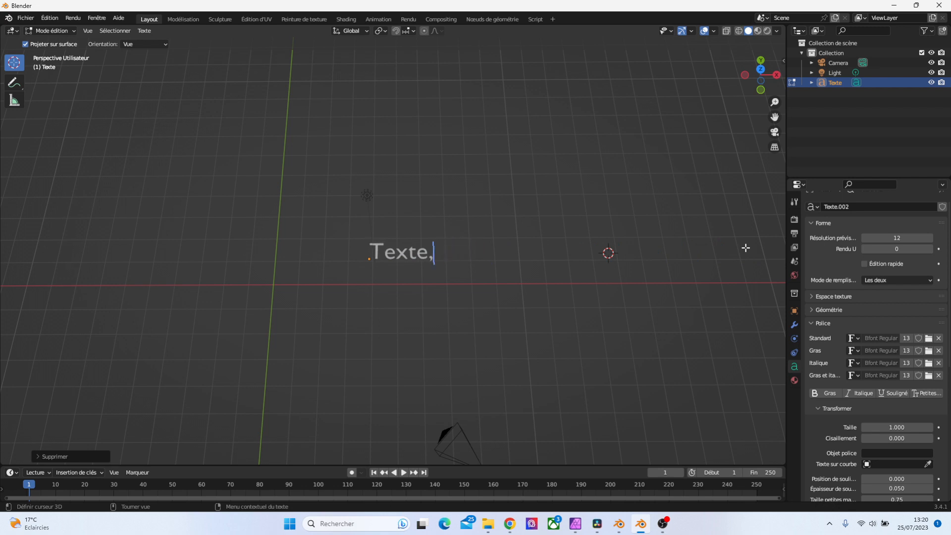
# Replace the comma after "Texte" with "hukjnkjd"
pyautogui.press('BackSpace')
pyautogui.write('hukjnkjd')
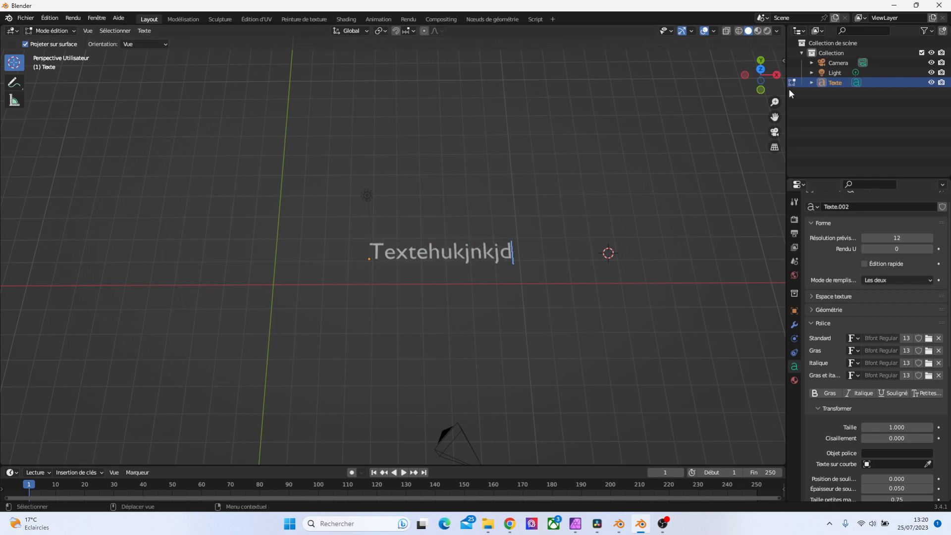
pyautogui.moveTo(775, 102); pyautogui.dragTo(775, 55)
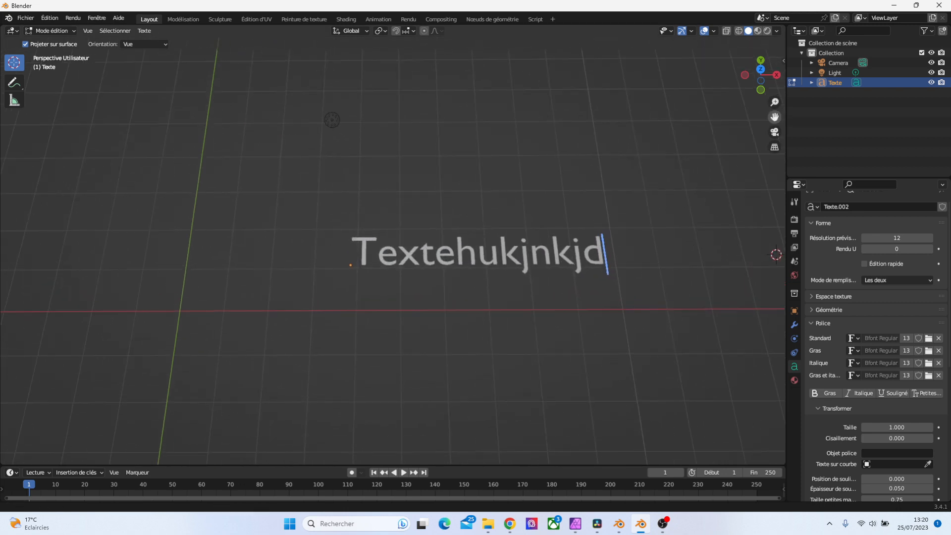
pyautogui.moveTo(775, 116); pyautogui.dragTo(721, 132)
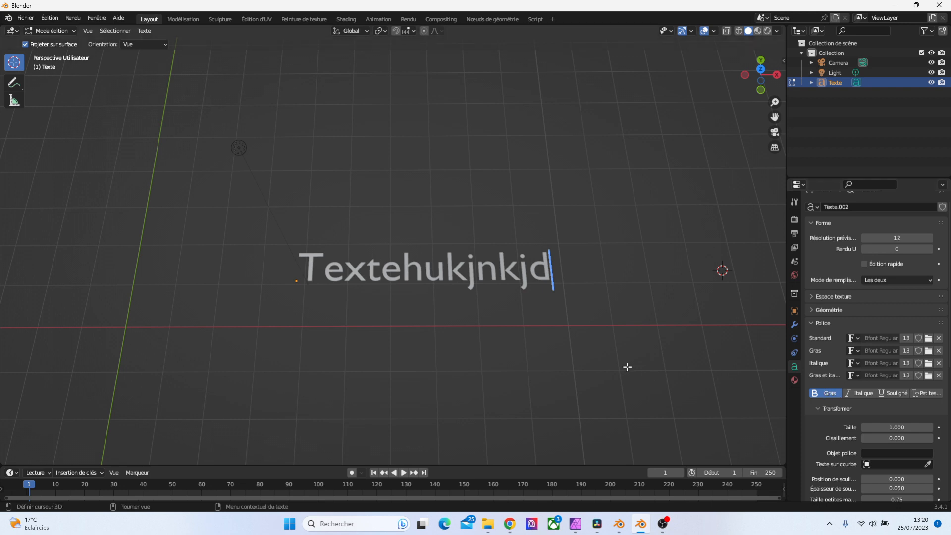
# Delete back to "Textehukjnkj" and append ", ; ;,,," with bold (Gras) turned on for new characters
pyautogui.write('diooo')
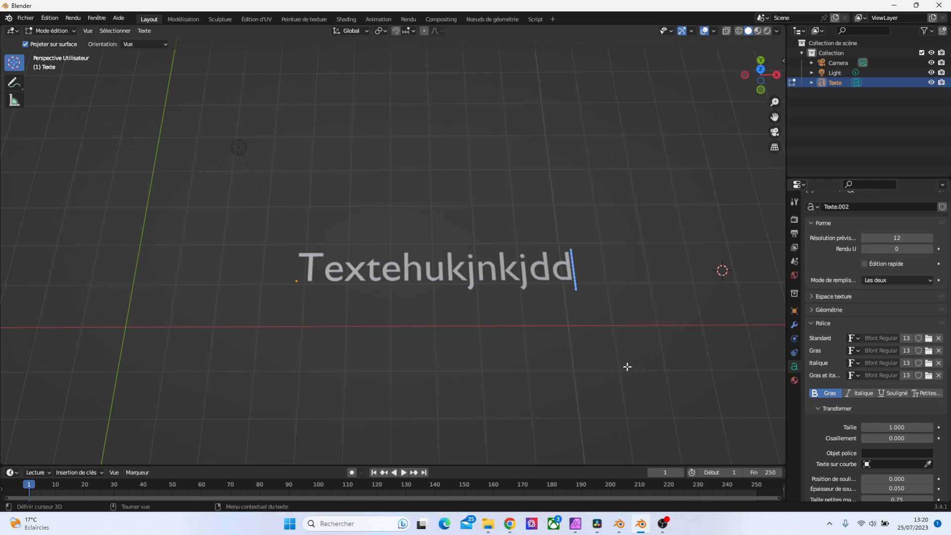
pyautogui.press('BackSpace')
pyautogui.press('BackSpace')
pyautogui.press('BackSpace')
pyautogui.press('BackSpace')
pyautogui.press('BackSpace')
pyautogui.press('BackSpace')
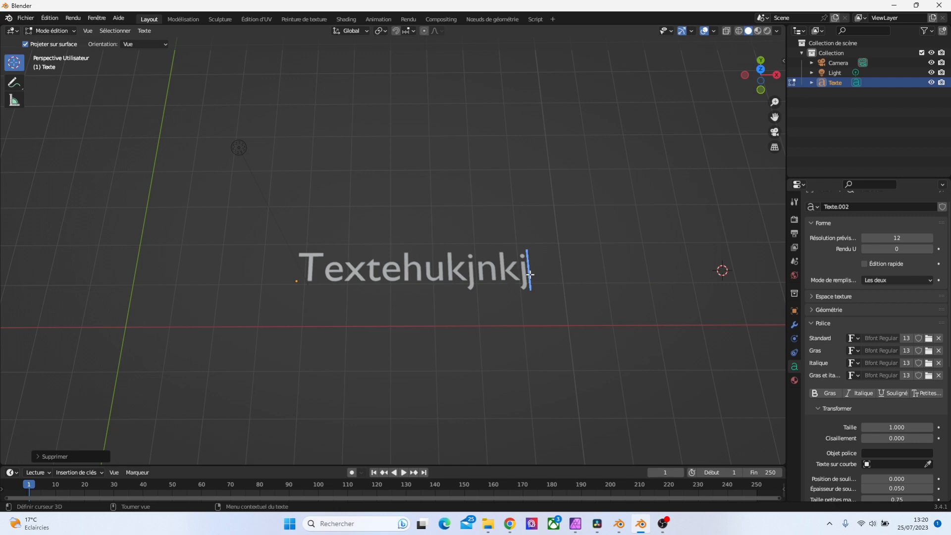
pyautogui.click(830, 394)
pyautogui.write(', ; ;,,')
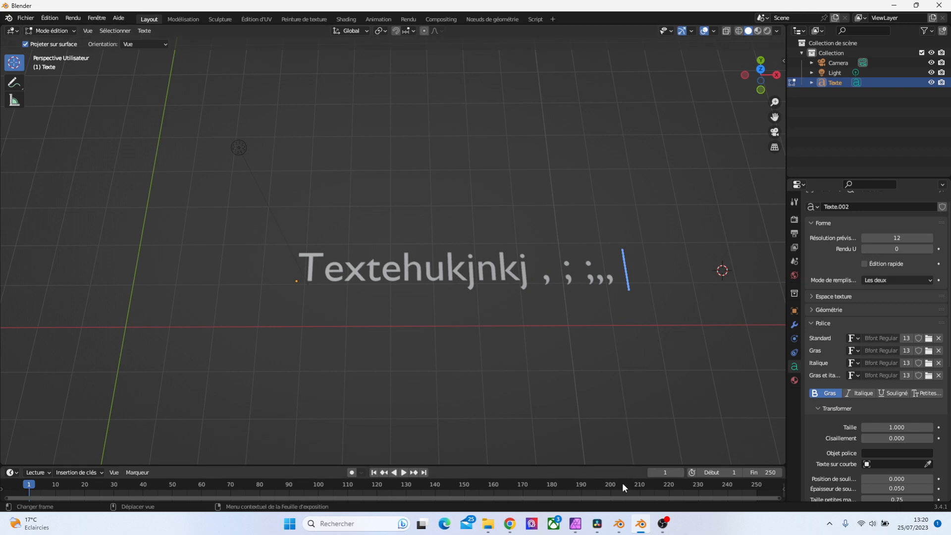
# Switch to the Blender 3.6.0 window, select "kjnksjnk" in the text and apply bold (Gras) to it
pyautogui.click(619, 527)
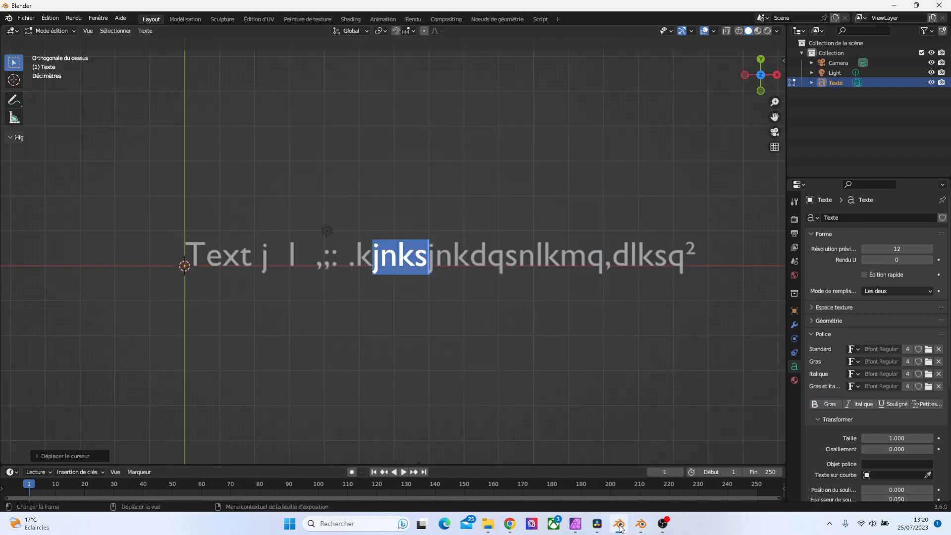
pyautogui.click(475, 261)
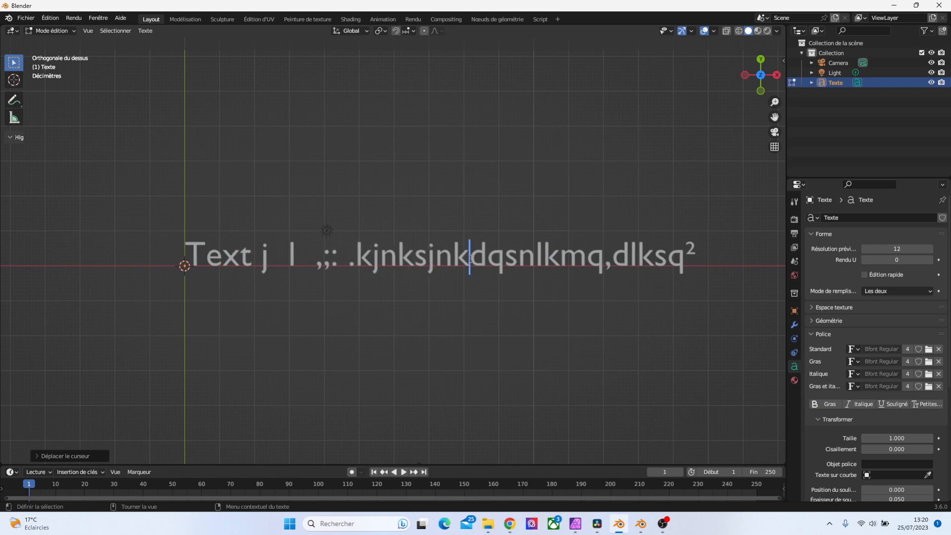
pyautogui.moveTo(469, 263); pyautogui.dragTo(354, 266)
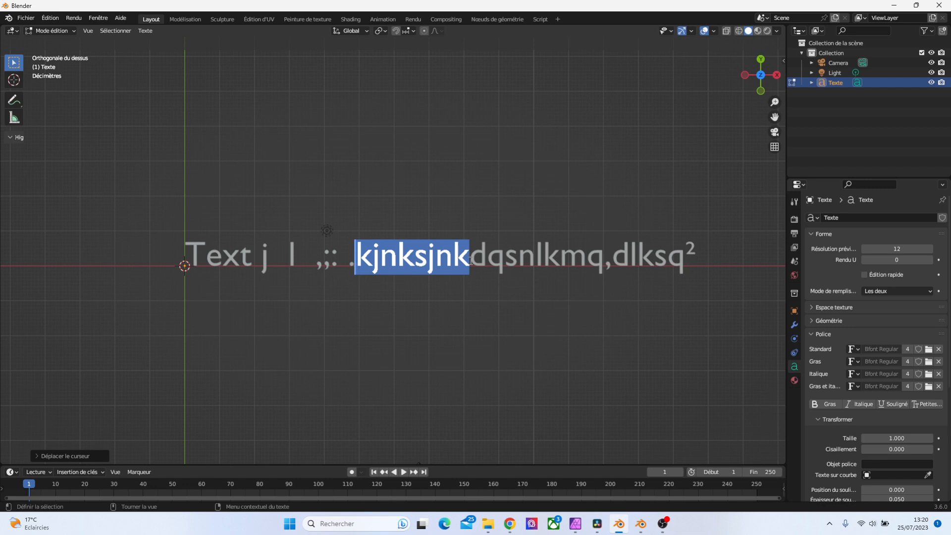
pyautogui.click(830, 404)
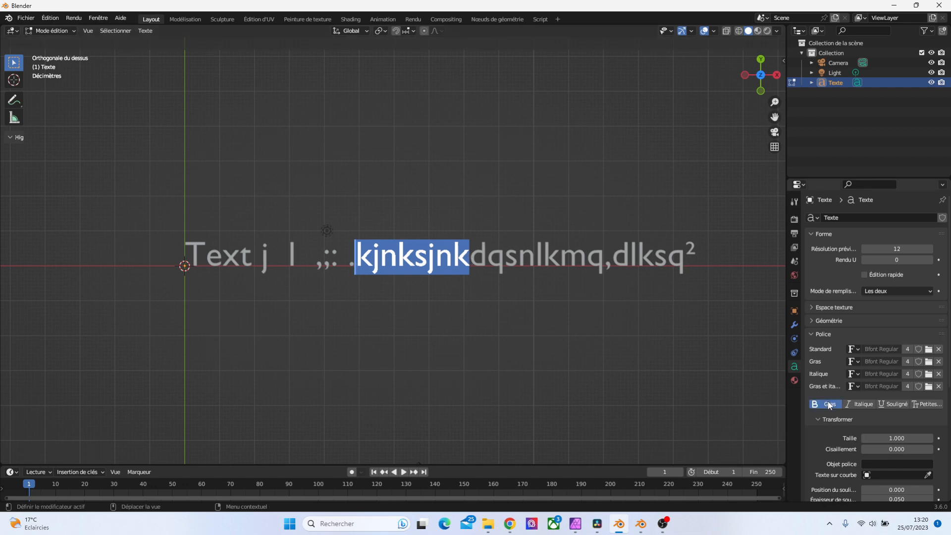
# Clear the selection, reselect "kjnksjnk" and underline it (Souligné)
pyautogui.click(536, 262)
pyautogui.moveTo(466, 258); pyautogui.dragTo(359, 261)
pyautogui.click(892, 405)
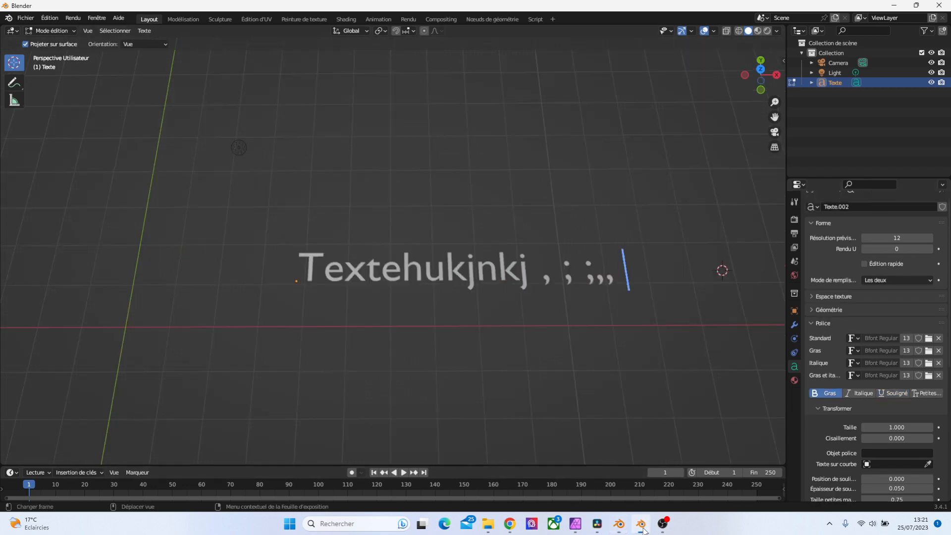
# In the Blender 3.4.1 window, delete the end of the text back to "Textehu"
pyautogui.press('BackSpace')
pyautogui.press('BackSpace')
pyautogui.press('BackSpace')
pyautogui.press('BackSpace')
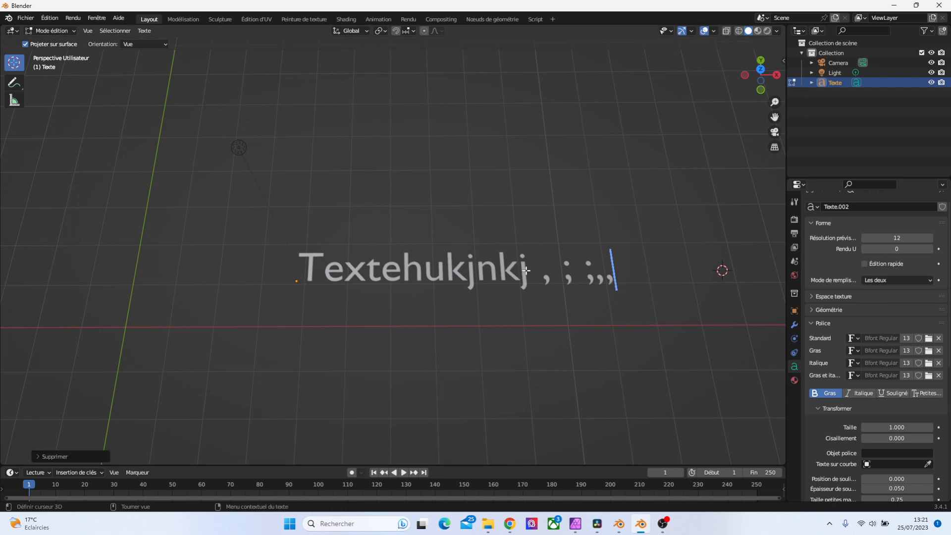
pyautogui.press('BackSpace')
pyautogui.press('BackSpace')
pyautogui.press('BackSpace')
pyautogui.press('BackSpace')
pyautogui.press('BackSpace')
pyautogui.press('BackSpace')
pyautogui.press('BackSpace')
pyautogui.press('BackSpace')
pyautogui.press('BackSpace')
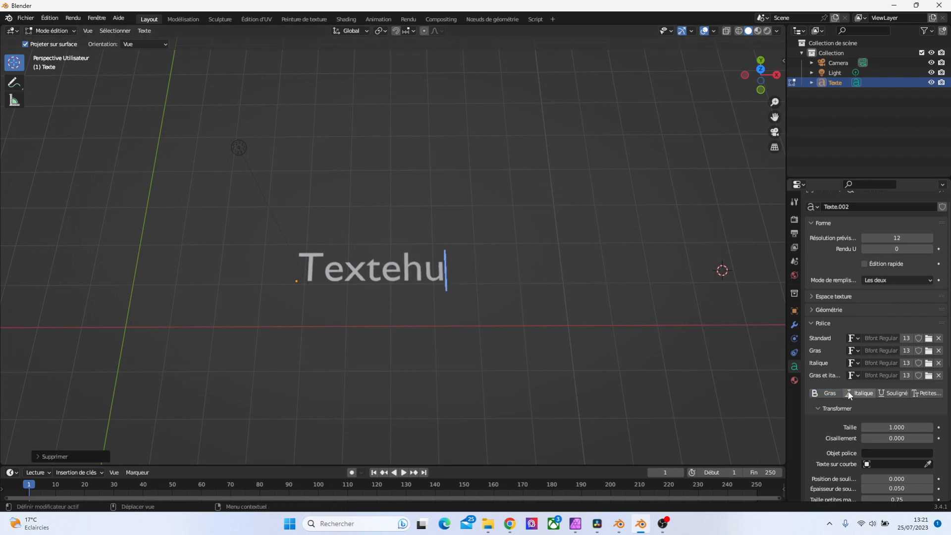
# Turn on underlining (Souligné), append "n, k,,, ;" to the text and delete everything after the underlined "n"
pyautogui.click(887, 393)
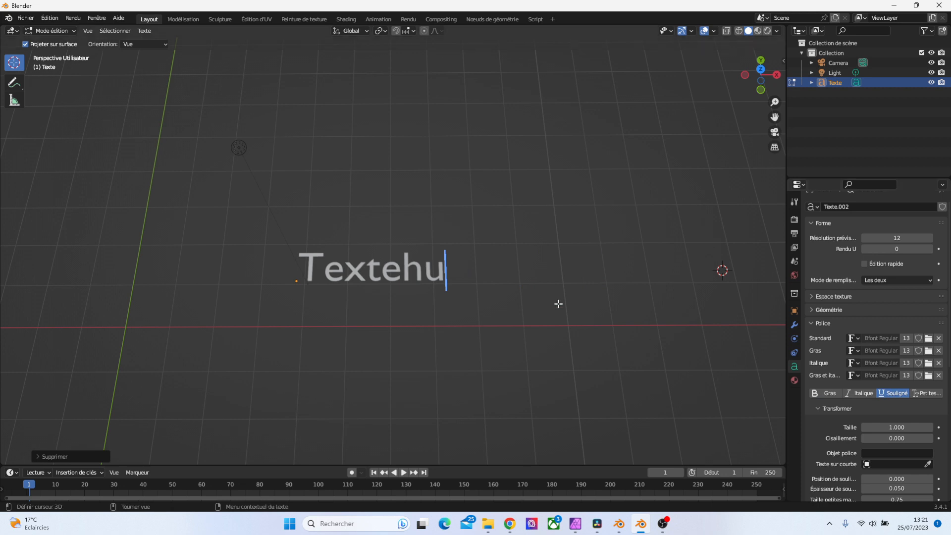
pyautogui.write('n, k,,, ;')
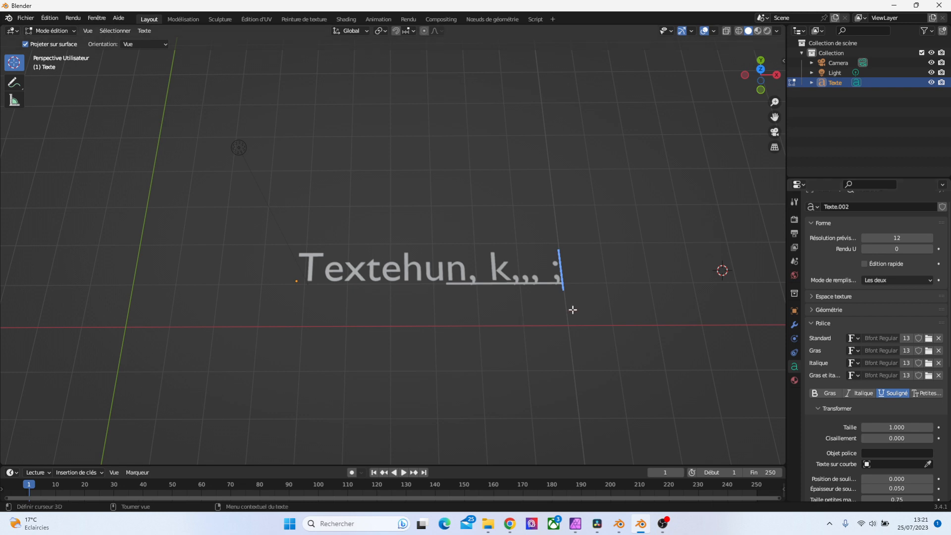
pyautogui.press('BackSpace')
pyautogui.press('BackSpace')
pyautogui.press('BackSpace')
pyautogui.press('BackSpace')
pyautogui.press('BackSpace')
pyautogui.press('BackSpace')
pyautogui.press('BackSpace')
pyautogui.press('BackSpace')
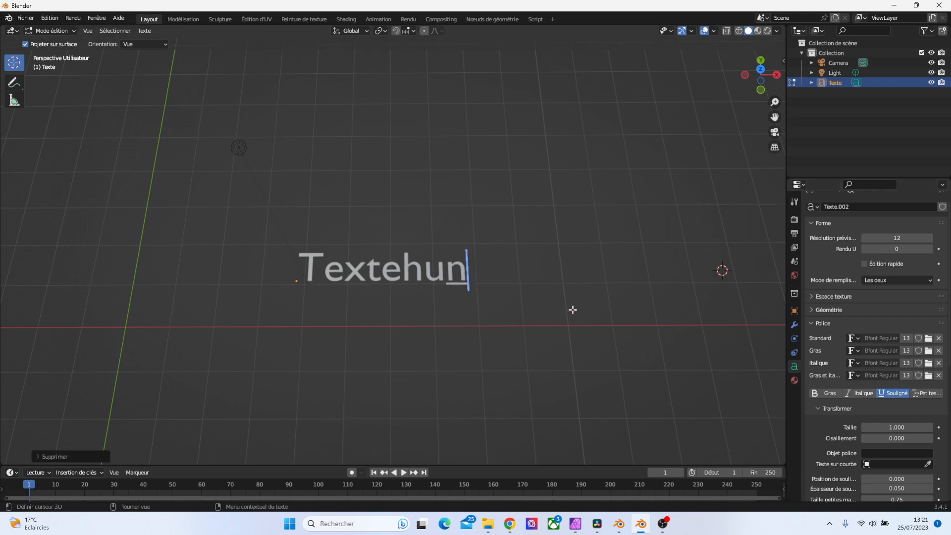
# Append underlined "kl,k,k,k," after "Textehun"
pyautogui.click(820, 392)
pyautogui.write('kl,k,k,k,')
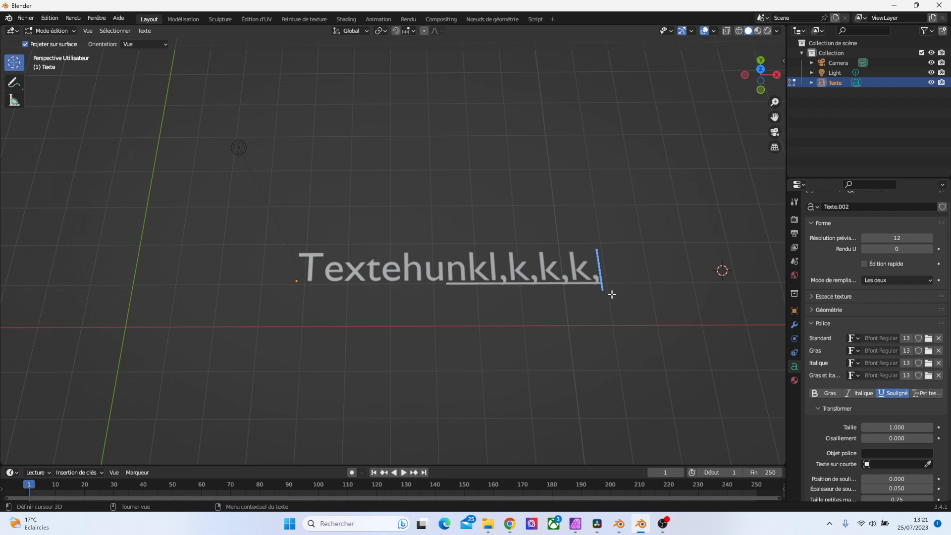
pyautogui.moveTo(775, 102); pyautogui.dragTo(731, 120)
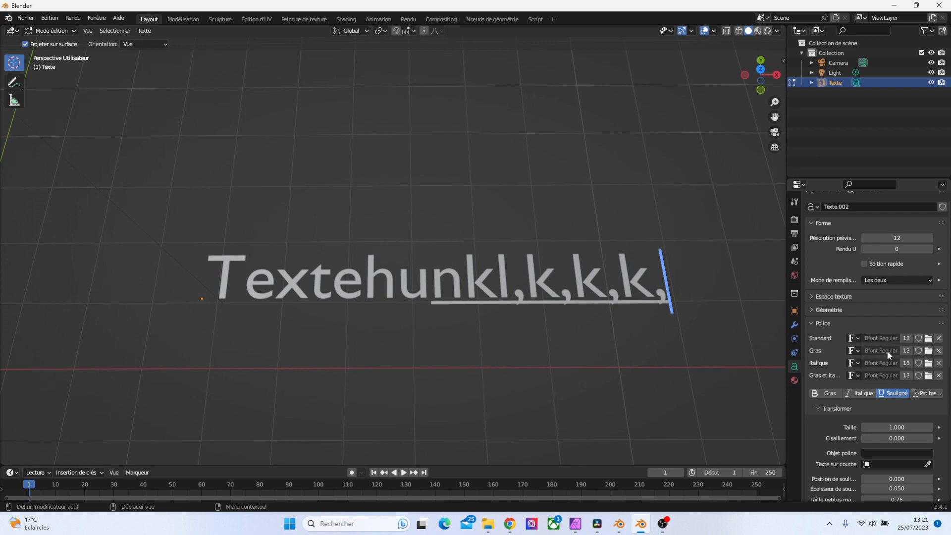
# Open the font file browser for the bold (Gras) font and close it without loading a font
pyautogui.click(928, 352)
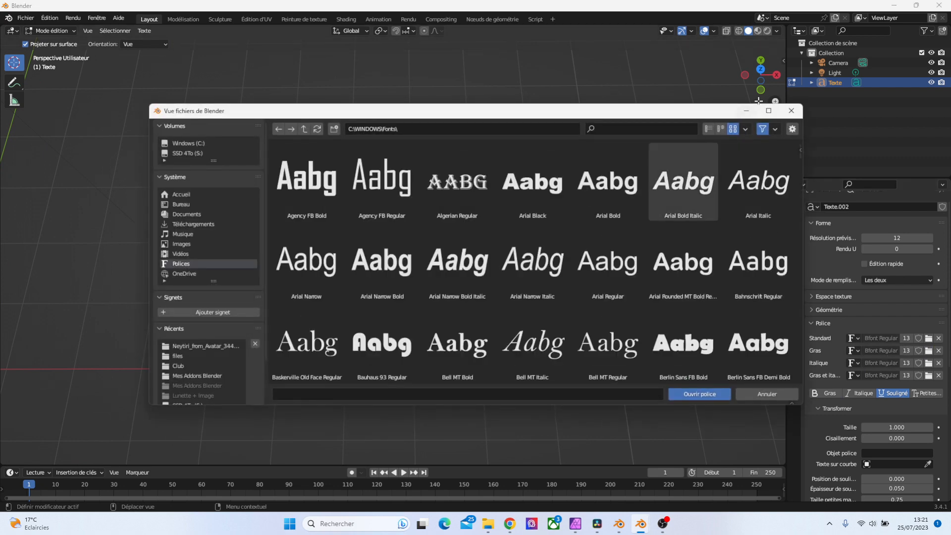
pyautogui.click(797, 112)
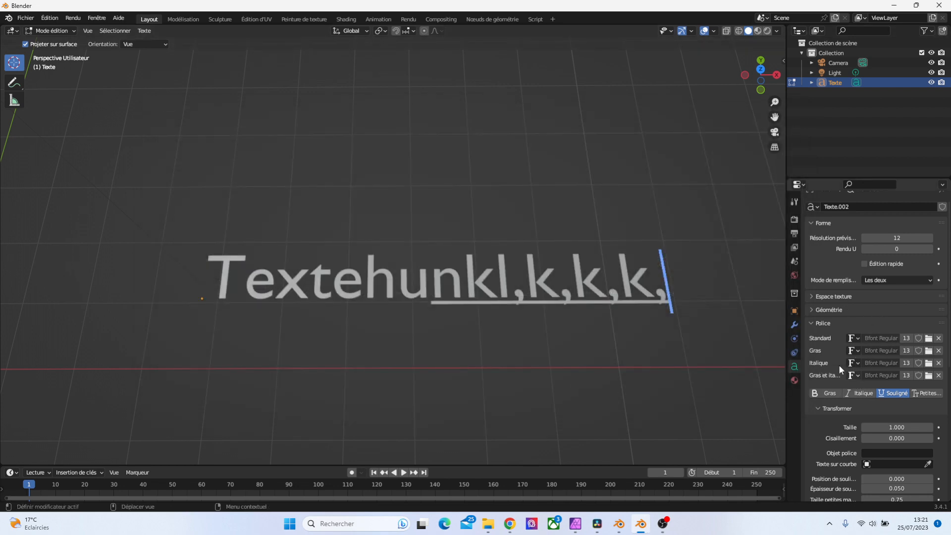
# Switch to the Blender 3.6.0 window, select "qsnlkm" in the text and underline it (Souligné)
pyautogui.click(619, 524)
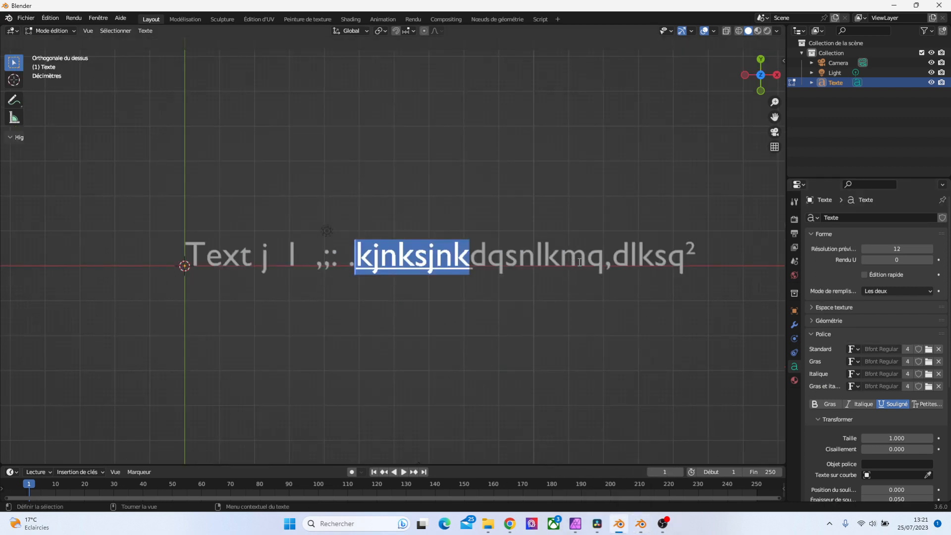
pyautogui.moveTo(587, 258); pyautogui.dragTo(486, 258)
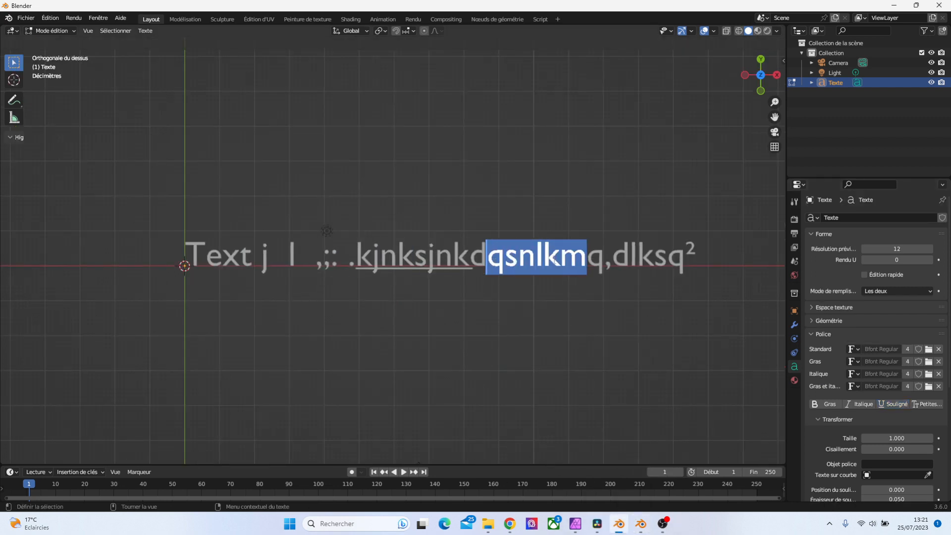
pyautogui.click(895, 406)
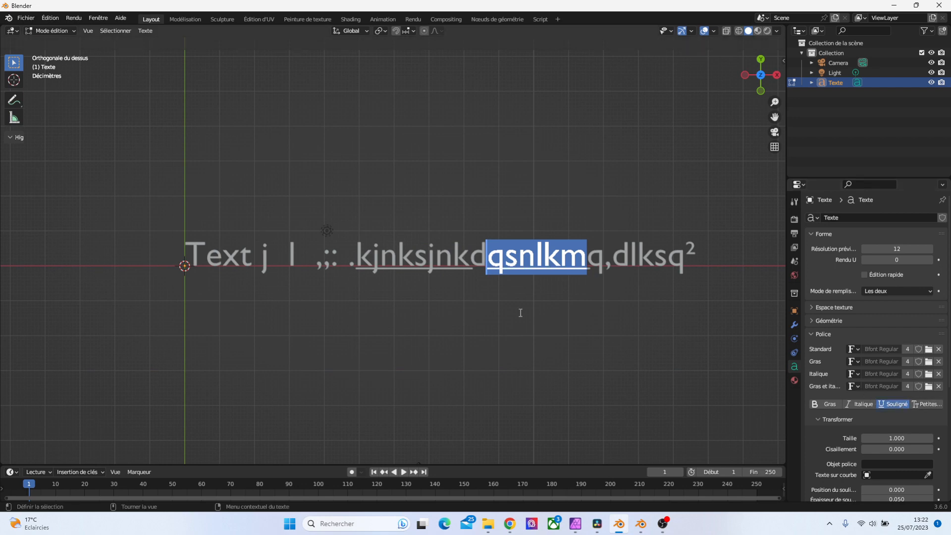
# Select the whole line of text and load Arial Narrow from C:\WINDOWS\Fonts as the Standard font
pyautogui.moveTo(451, 262); pyautogui.dragTo(381, 270)
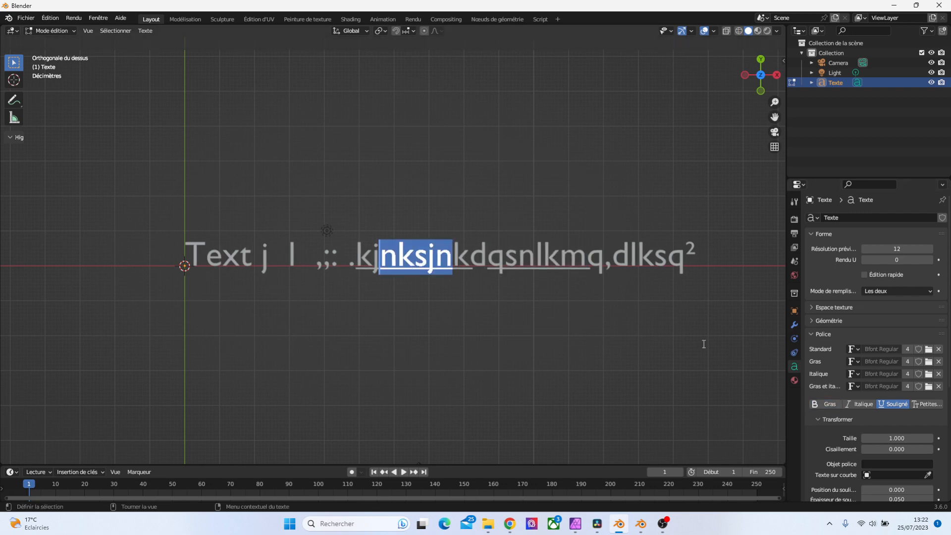
pyautogui.click(638, 252)
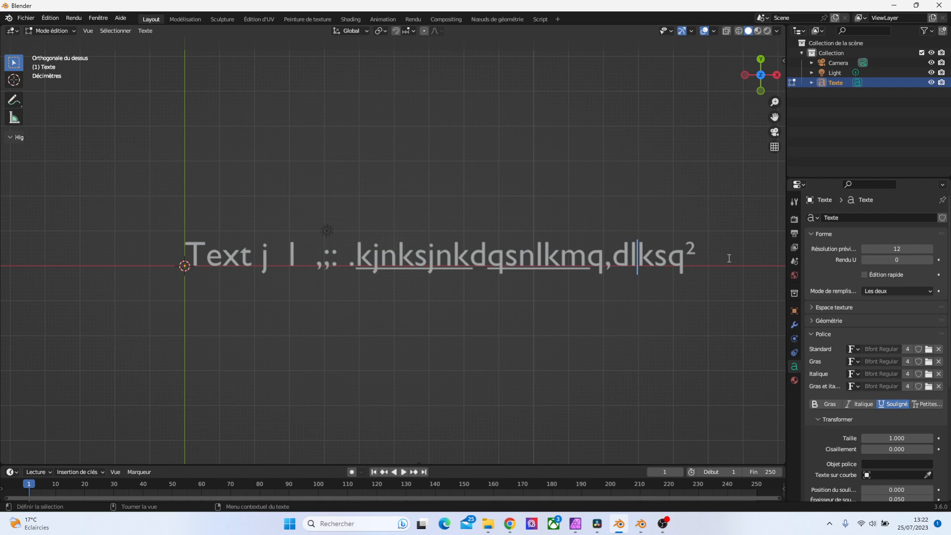
pyautogui.moveTo(707, 258); pyautogui.dragTo(194, 260)
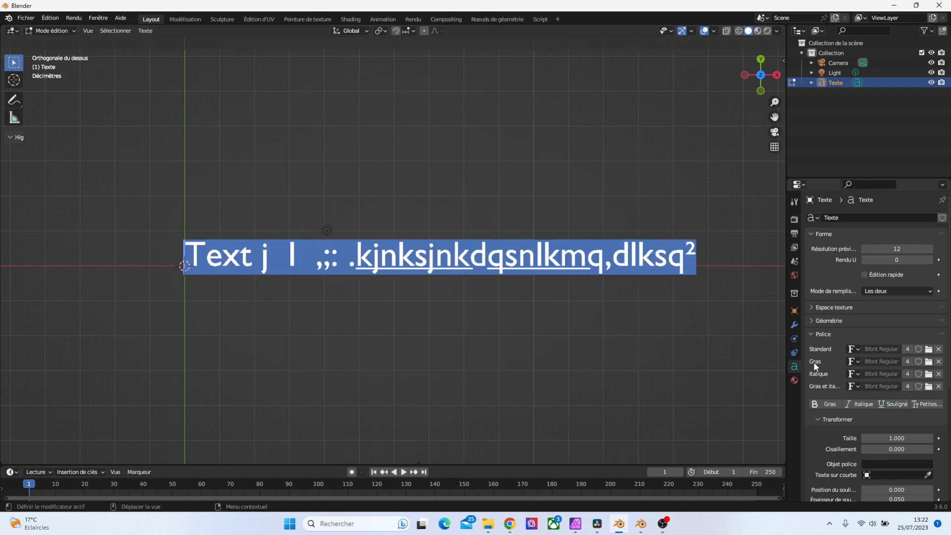
pyautogui.click(928, 350)
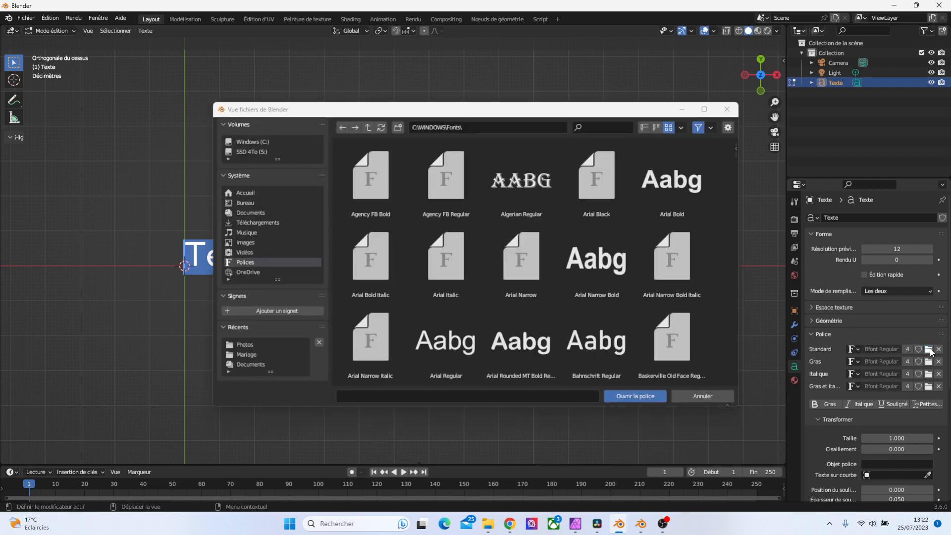
pyautogui.click(603, 264)
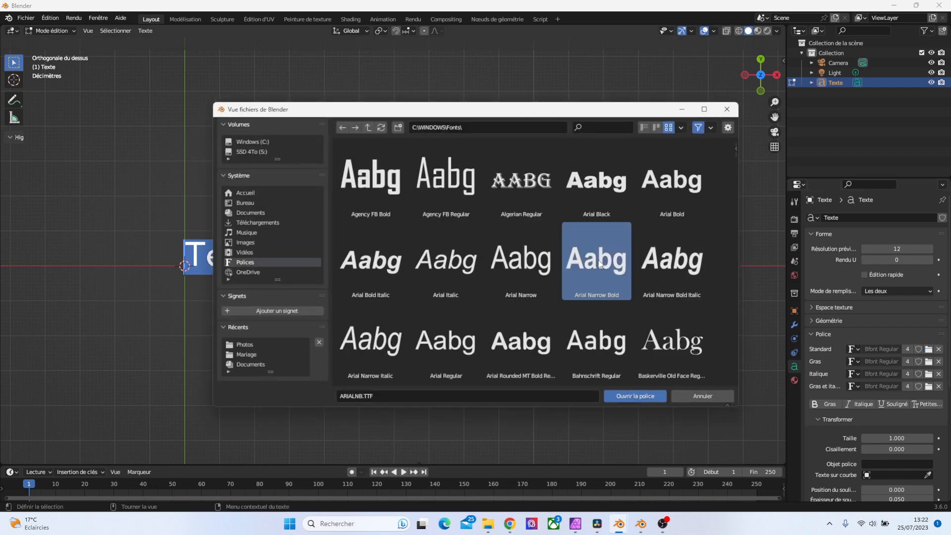
pyautogui.click(522, 266)
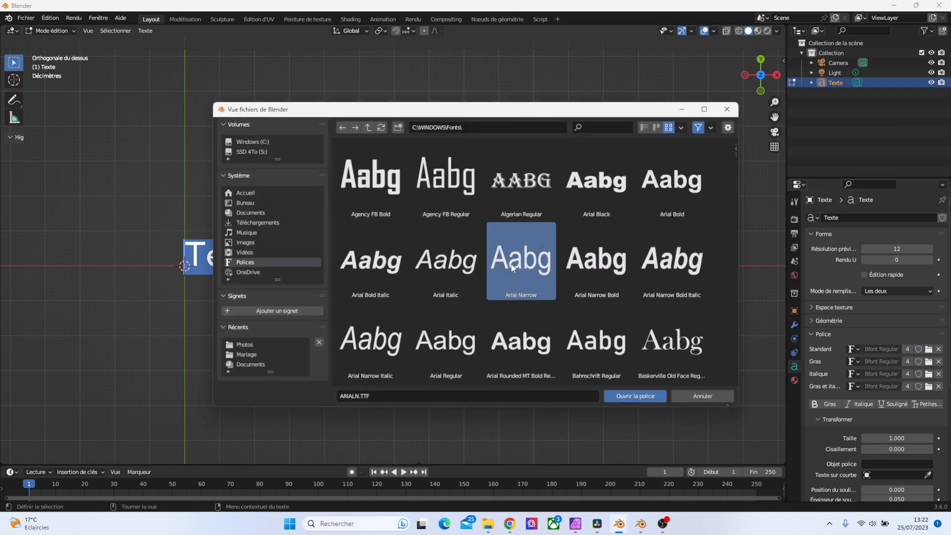
pyautogui.click(564, 263)
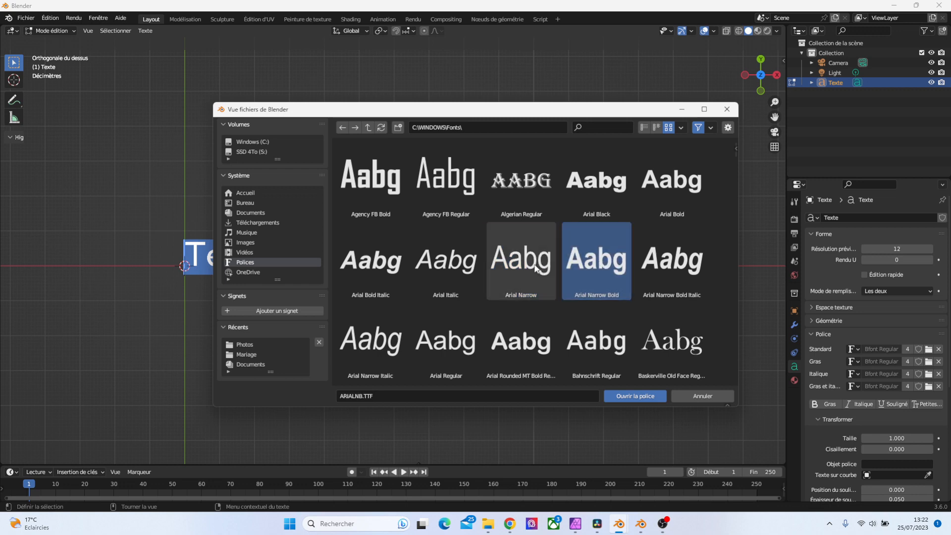
pyautogui.click(536, 269)
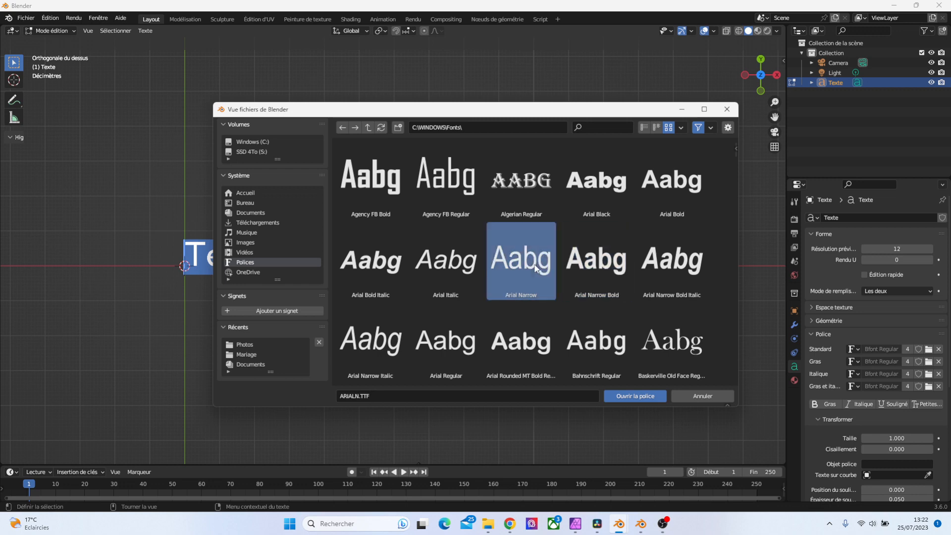
pyautogui.click(645, 396)
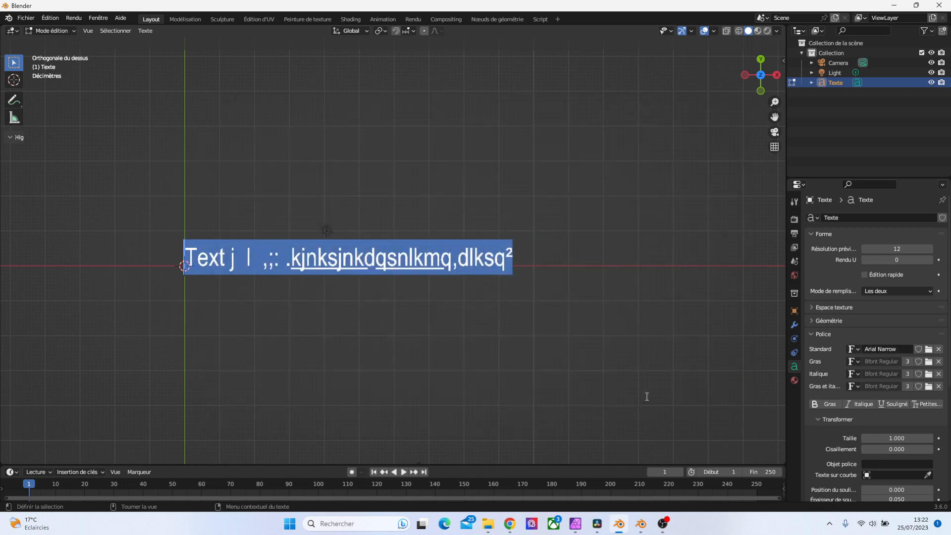
# Load Arial Narrow Bold as the text object's bold (Gras) font
pyautogui.click(929, 364)
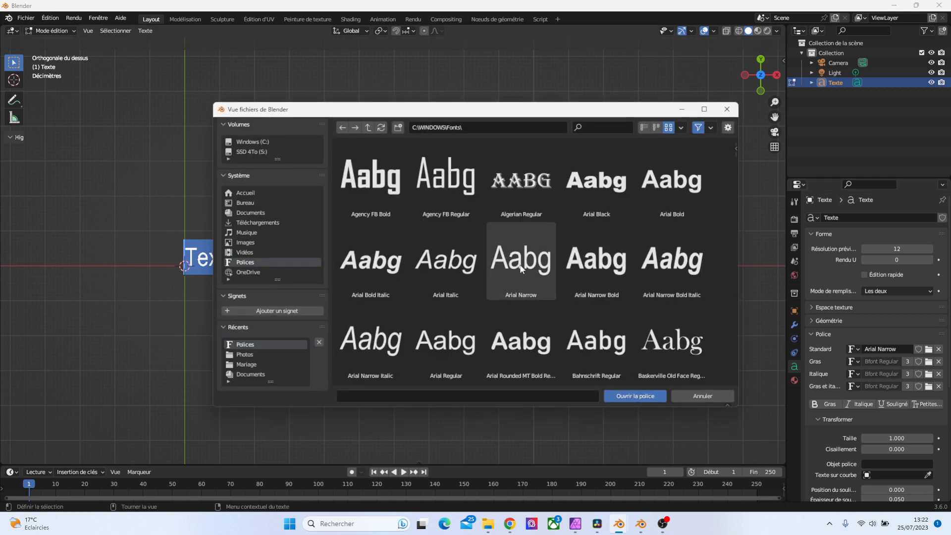
pyautogui.click(598, 267)
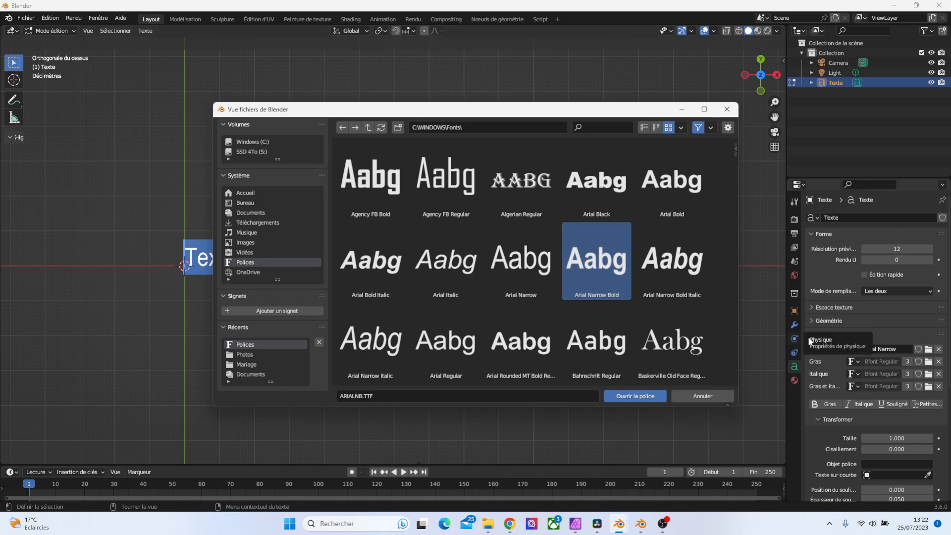
pyautogui.click(652, 396)
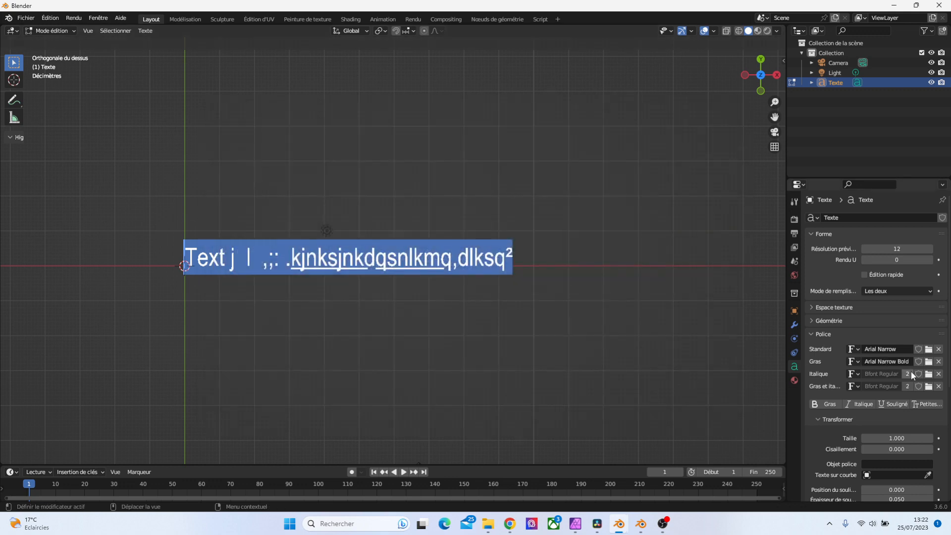
# Load Arial Narrow Bold Italic from C:\WINDOWS\Fonts as the text object's italic (Italique) font
pyautogui.click(926, 375)
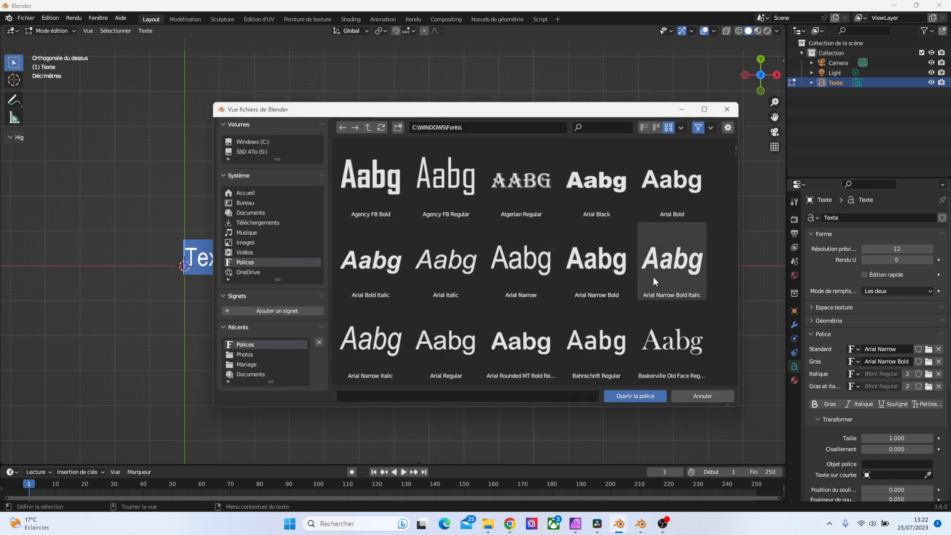
pyautogui.click(677, 275)
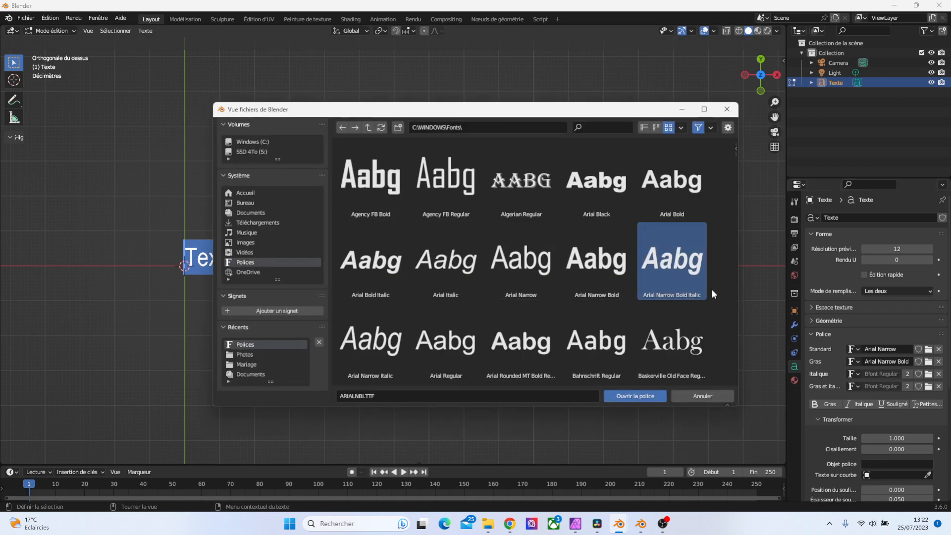
pyautogui.click(643, 396)
# Select the characters "ksjnkdqsnlkm" in the text and make them bold (Gras)
pyautogui.click(387, 256)
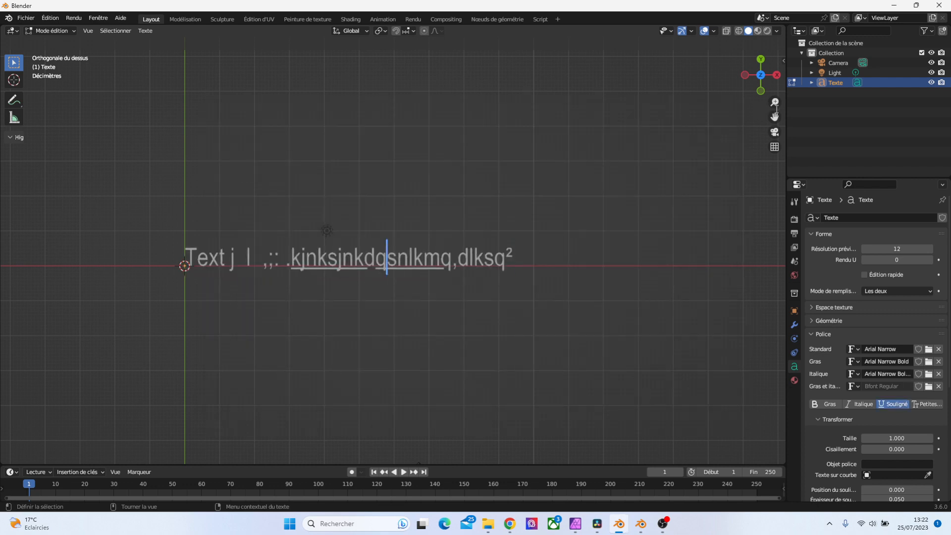
pyautogui.moveTo(774, 102); pyautogui.dragTo(774, 82)
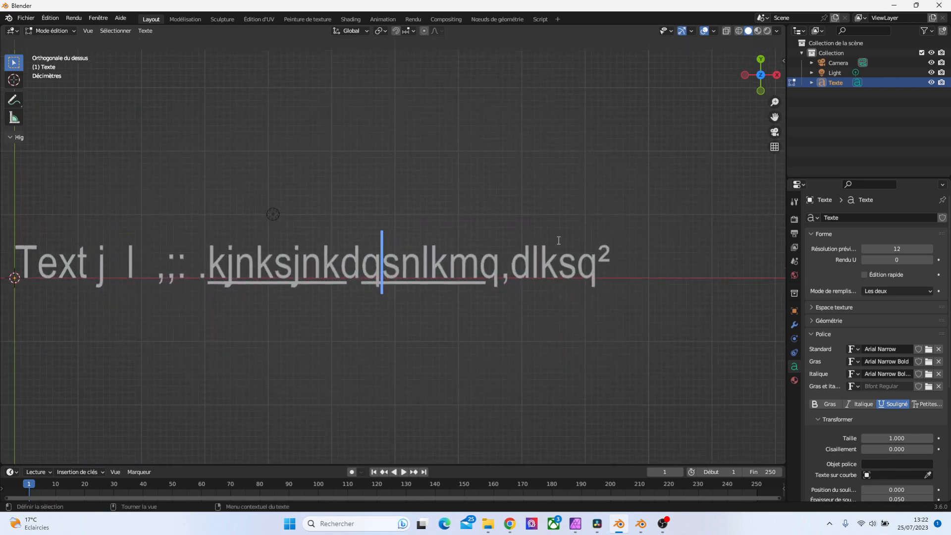
pyautogui.moveTo(479, 268); pyautogui.dragTo(261, 266)
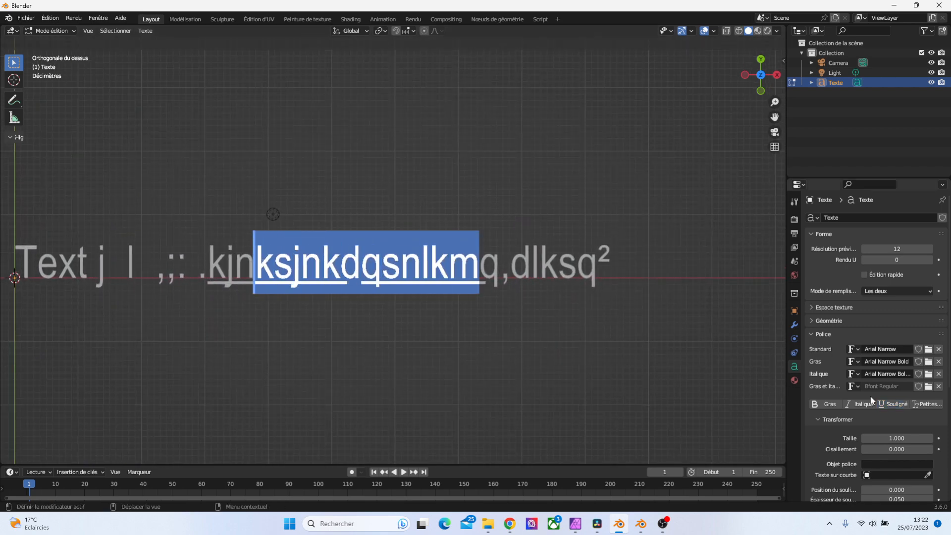
pyautogui.click(829, 404)
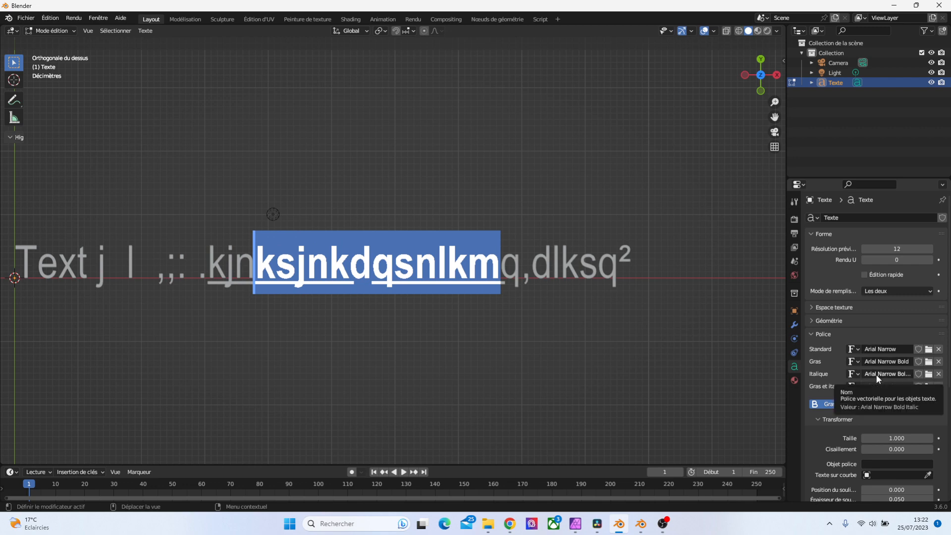
# Select "dqsn" within the bold characters and remove its underline (Souligné)
pyautogui.click(532, 265)
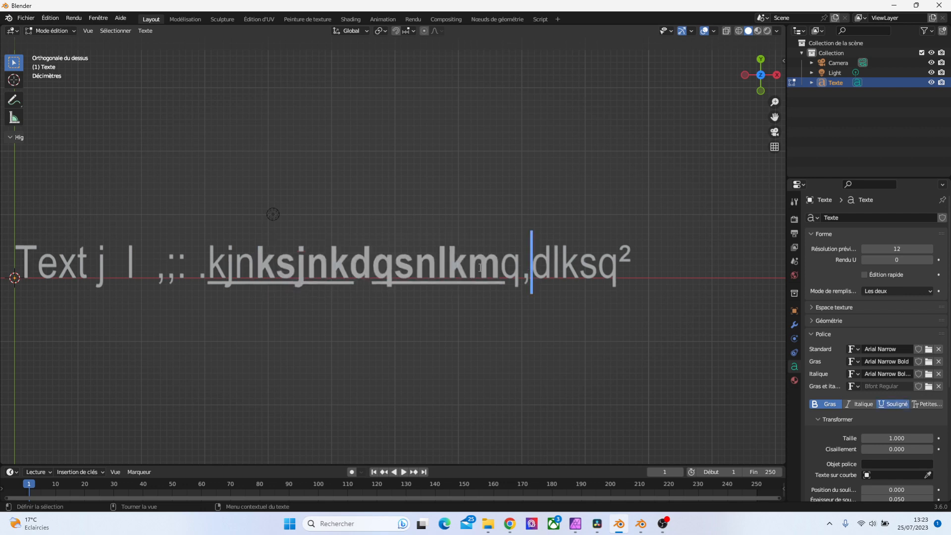
pyautogui.moveTo(437, 265); pyautogui.dragTo(348, 265)
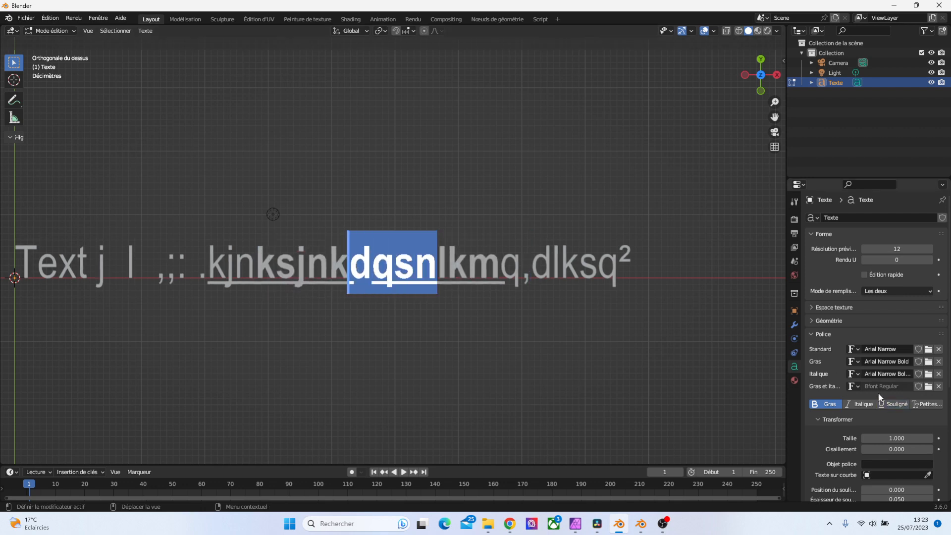
pyautogui.click(894, 405)
pyautogui.click(894, 405)
pyautogui.click(895, 404)
# Toggle the italic style (Italique) on "dqsn" several times, ending with it switched off
pyautogui.click(862, 404)
pyautogui.click(865, 404)
pyautogui.click(870, 404)
pyautogui.click(872, 404)
pyautogui.click(872, 405)
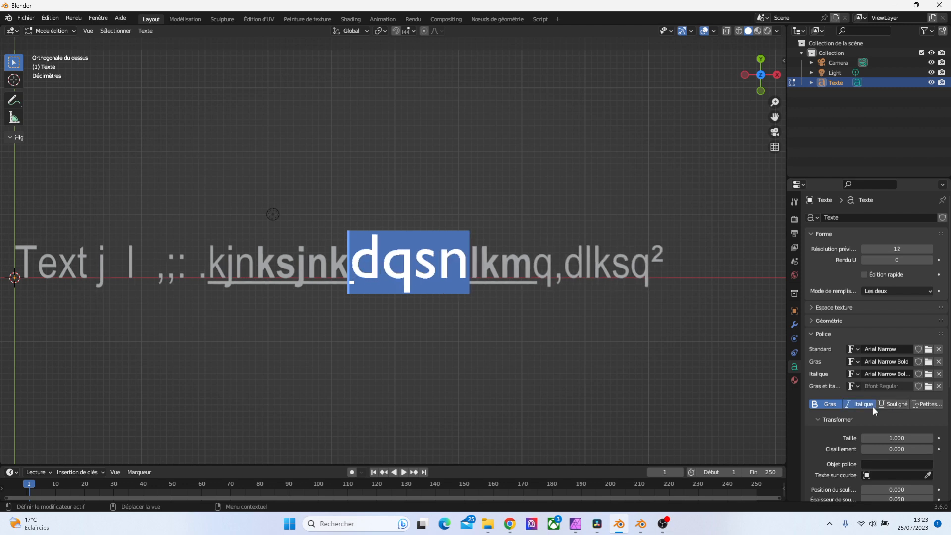
pyautogui.click(873, 407)
pyautogui.click(873, 407)
pyautogui.click(873, 406)
pyautogui.click(873, 405)
pyautogui.click(873, 406)
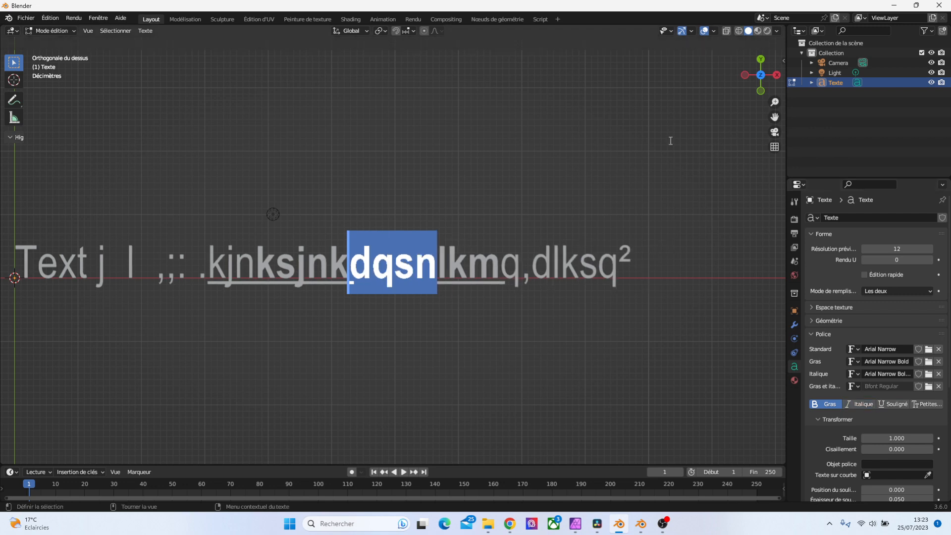
# Try selecting a few characters before "dqsn", and place the caret between "dqsn" and "lkm"
pyautogui.moveTo(767, 118); pyautogui.dragTo(842, 133)
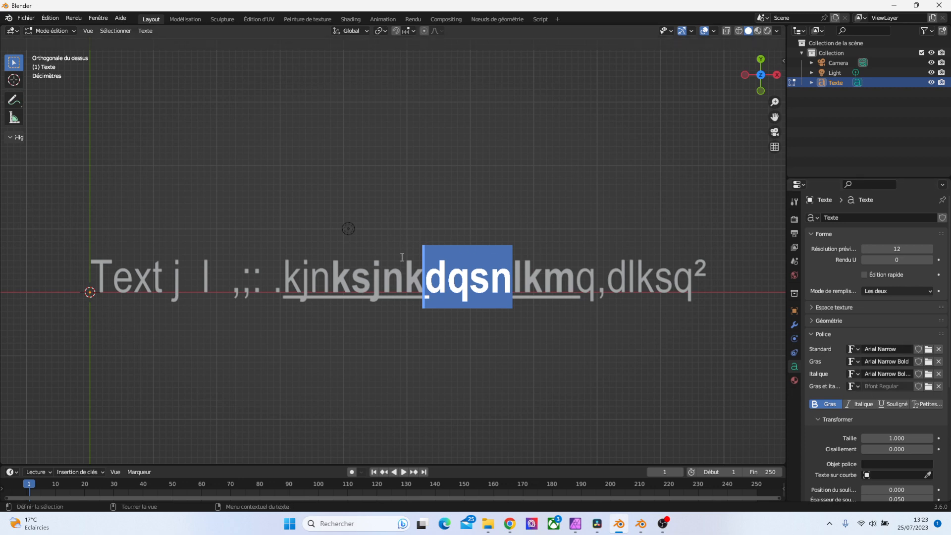
pyautogui.click(398, 276)
pyautogui.moveTo(404, 278); pyautogui.dragTo(386, 292)
pyautogui.click(508, 292)
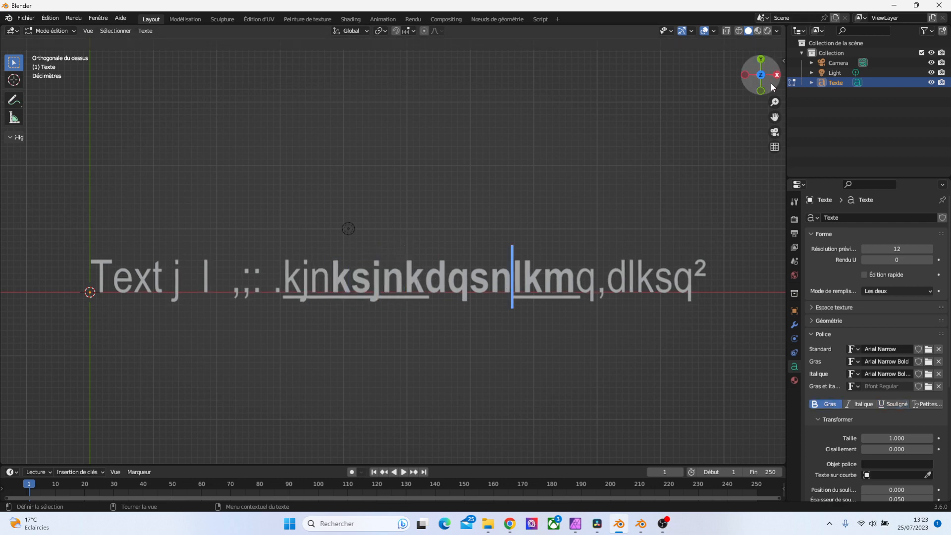
# Leave text editing for object mode and extrude the text by 0.04 m
pyautogui.moveTo(768, 84); pyautogui.dragTo(522, 72)
pyautogui.scroll(5, 775, 102)
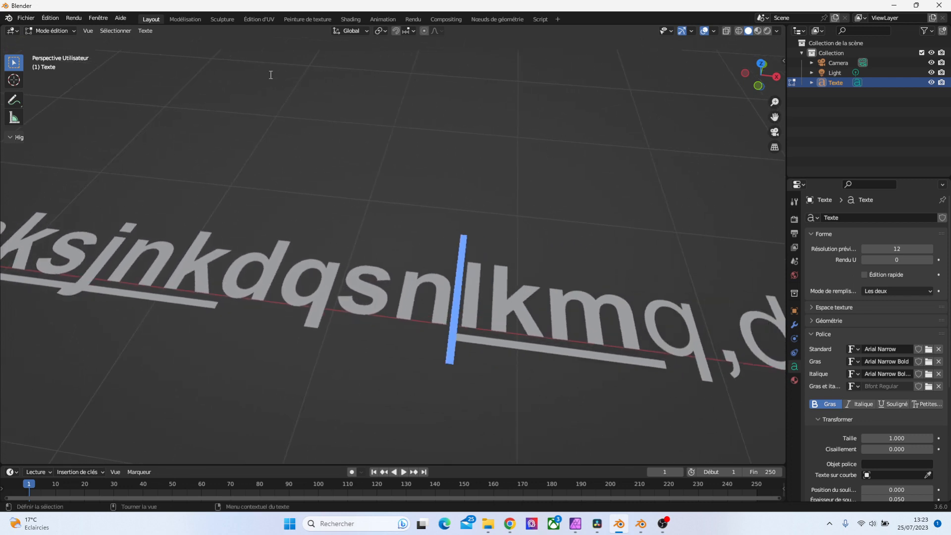
pyautogui.press('Tab')
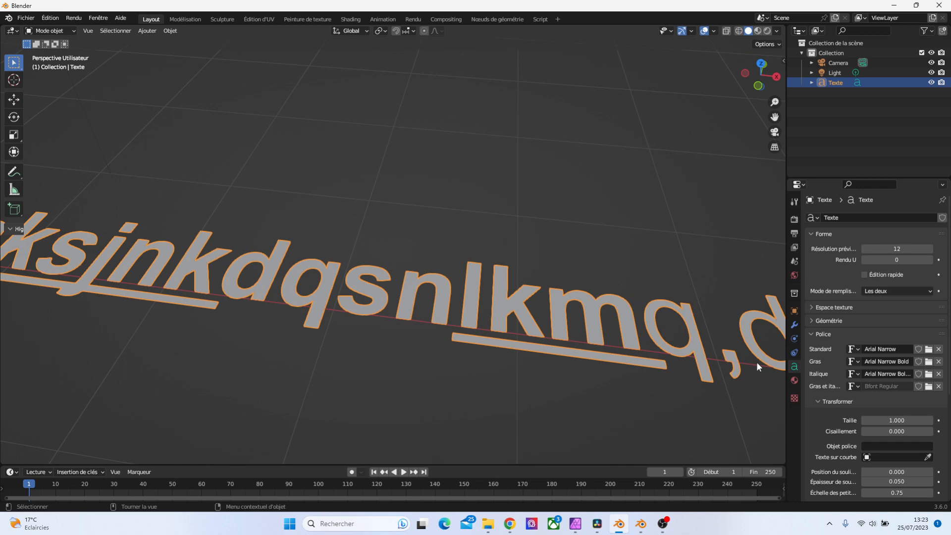
pyautogui.click(811, 320)
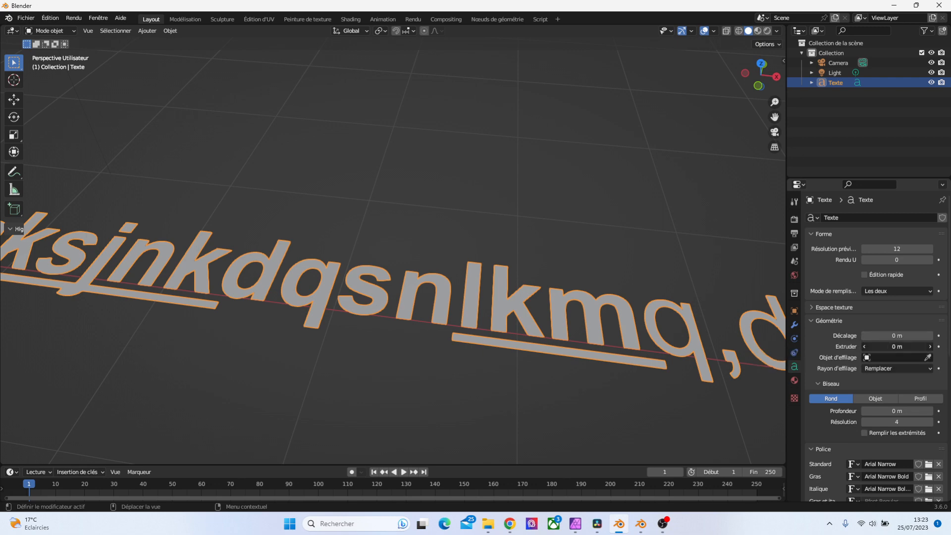
pyautogui.moveTo(898, 346)
pyautogui.mouseDown()
pyautogui.moveTo(938, 346)
pyautogui.moveTo(911, 346)
pyautogui.mouseUp()
pyautogui.scroll(4, 776, 103)
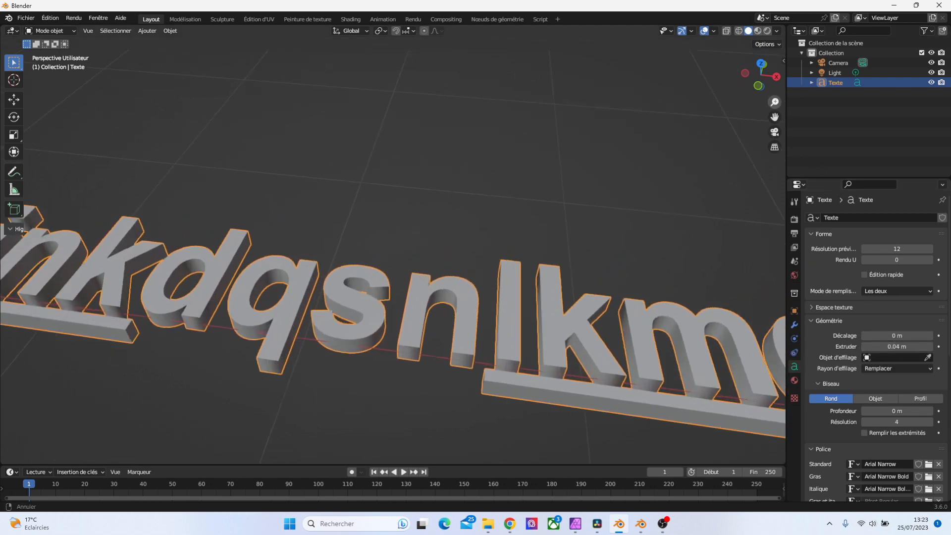
# Try a bevel depth of 0.01 m on the extruded text, reset it to 0 m, and switch the bevel type to Objet and back to Rond
pyautogui.moveTo(776, 119); pyautogui.dragTo(287, 79)
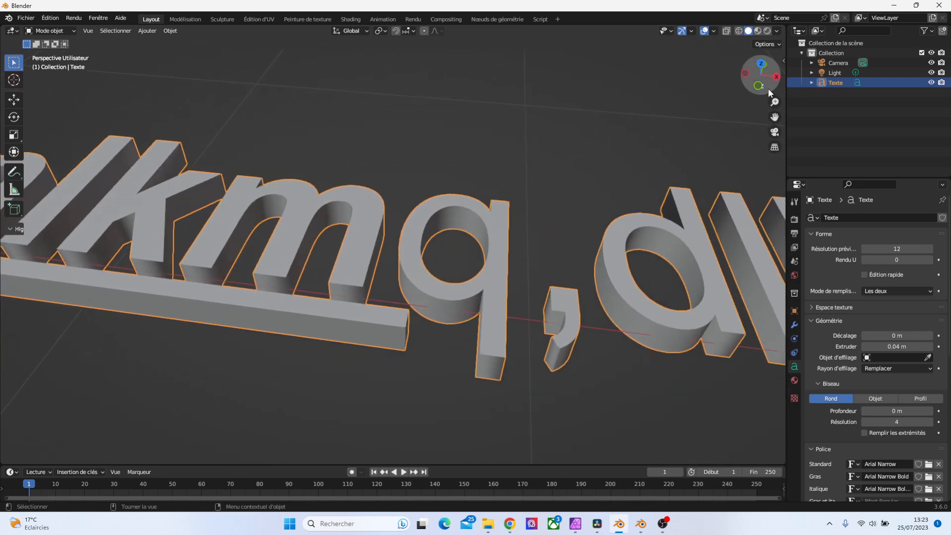
pyautogui.moveTo(767, 88); pyautogui.dragTo(618, 153)
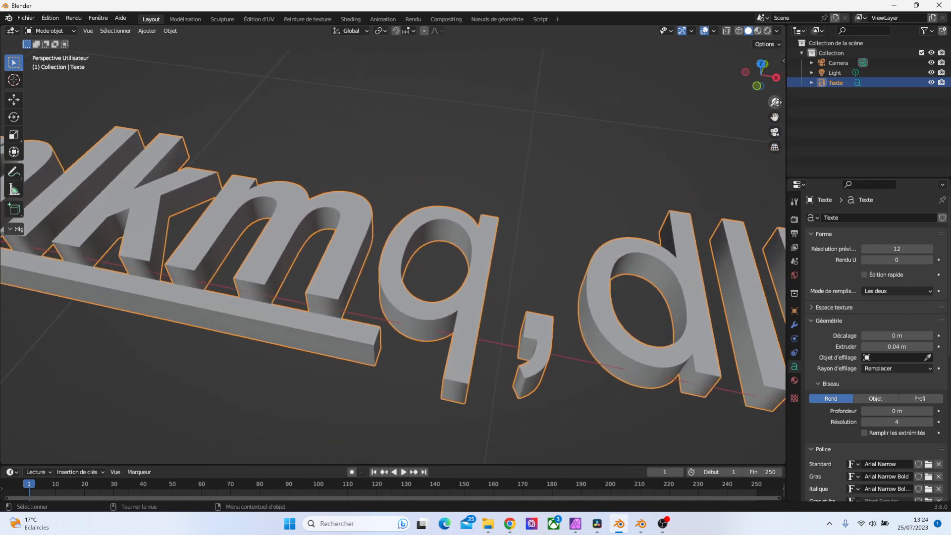
pyautogui.moveTo(775, 117)
pyautogui.mouseDown()
pyautogui.moveTo(516, 39)
pyautogui.moveTo(277, 30)
pyautogui.moveTo(376, 45)
pyautogui.moveTo(565, 99)
pyautogui.moveTo(774, 117)
pyautogui.mouseUp()
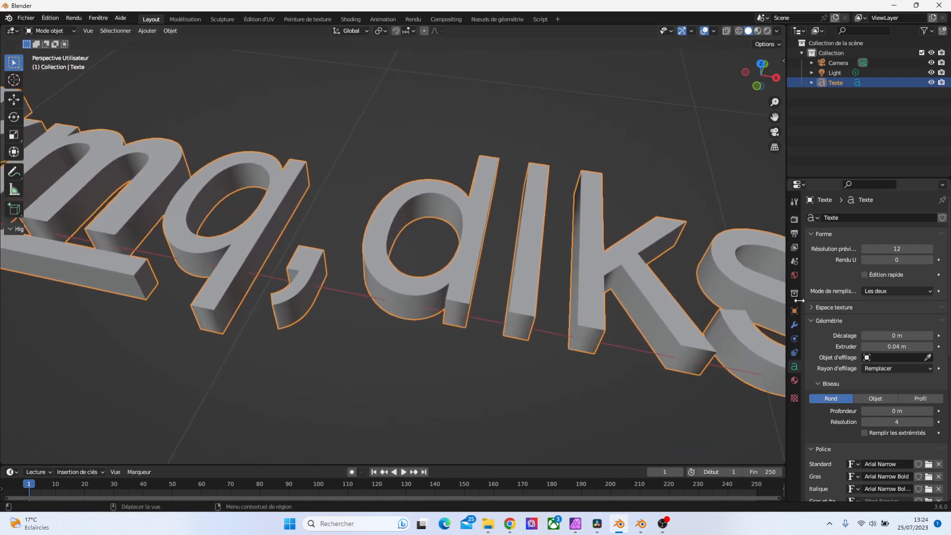
pyautogui.scroll(-5, 895, 383)
pyautogui.scroll(-6, 895, 382)
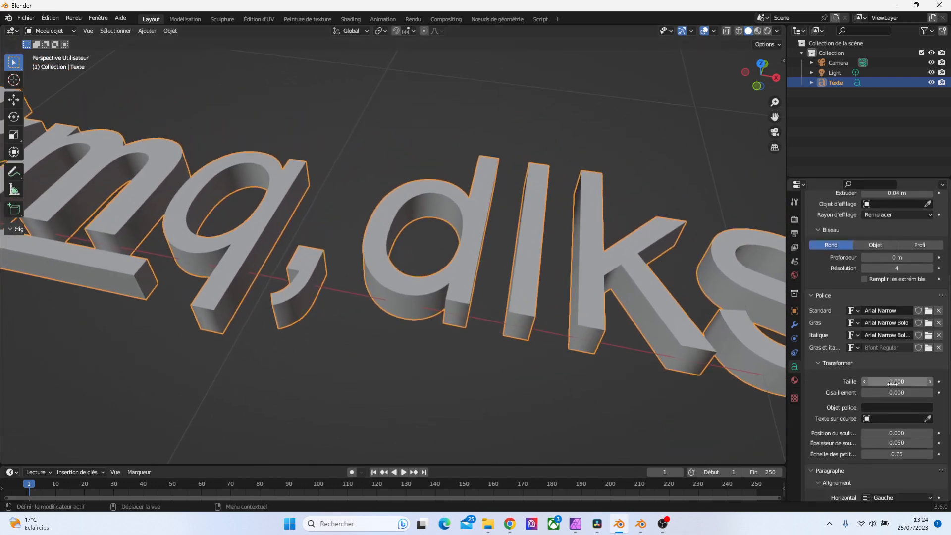
pyautogui.scroll(6, 863, 400)
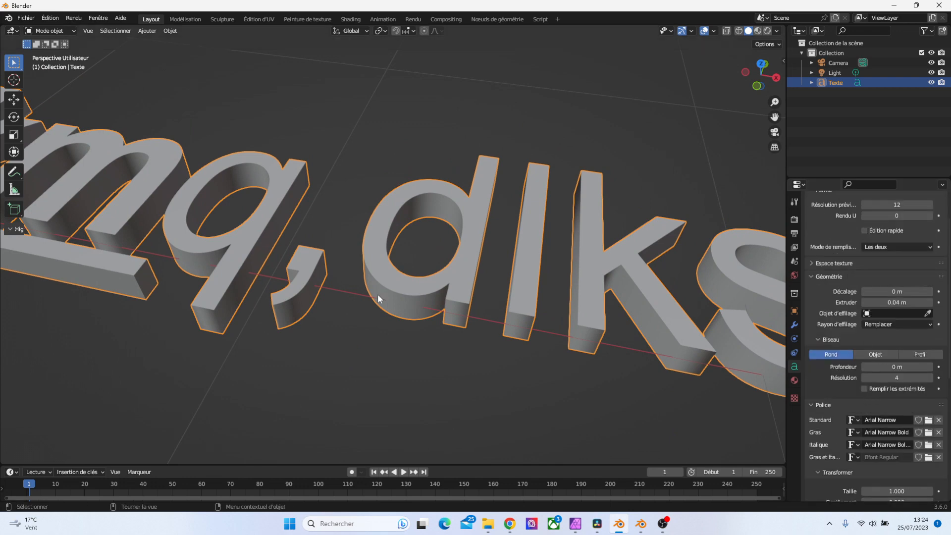
pyautogui.click(931, 367)
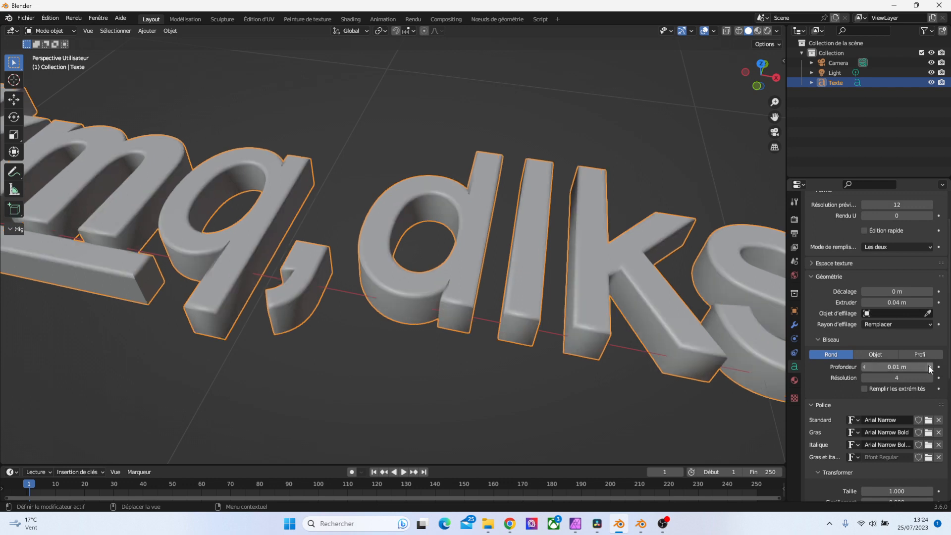
pyautogui.click(864, 366)
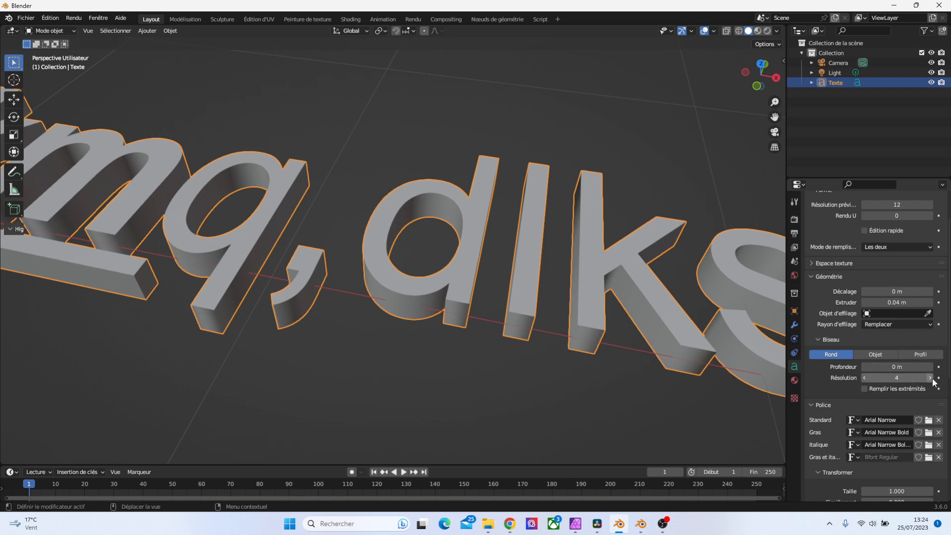
pyautogui.click(874, 354)
pyautogui.click(838, 353)
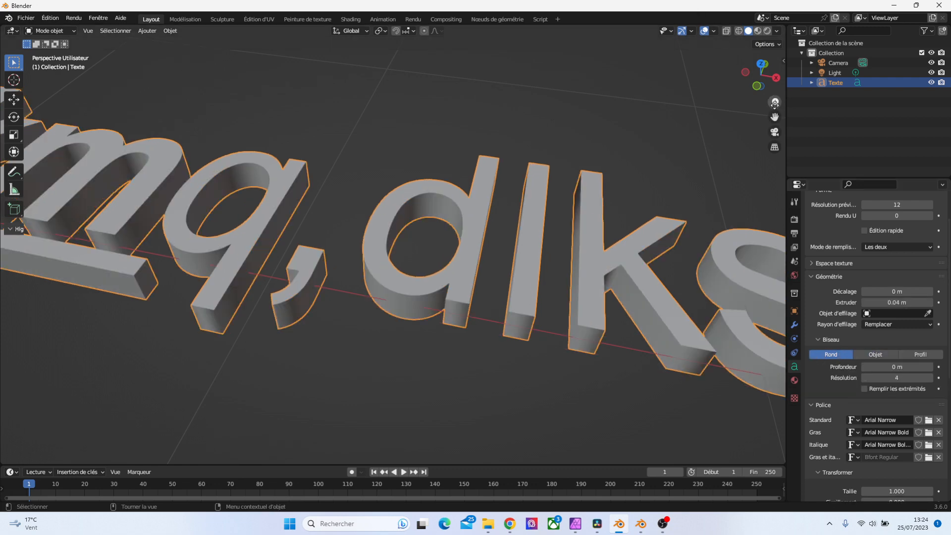
# Inspect the end of the extruded text around "dlksq²"
pyautogui.moveTo(774, 102); pyautogui.dragTo(774, 70)
pyautogui.moveTo(774, 117); pyautogui.dragTo(495, 123)
pyautogui.moveTo(775, 102); pyautogui.dragTo(775, 171)
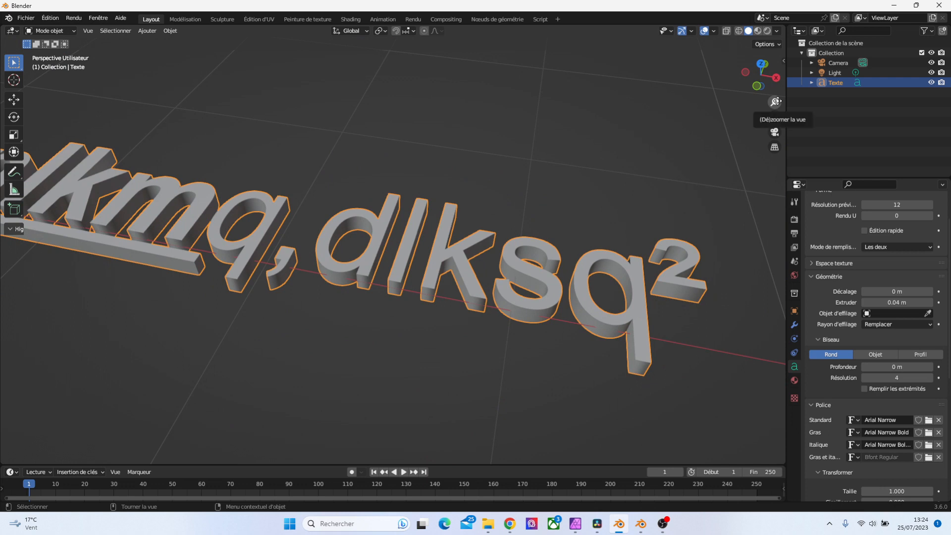